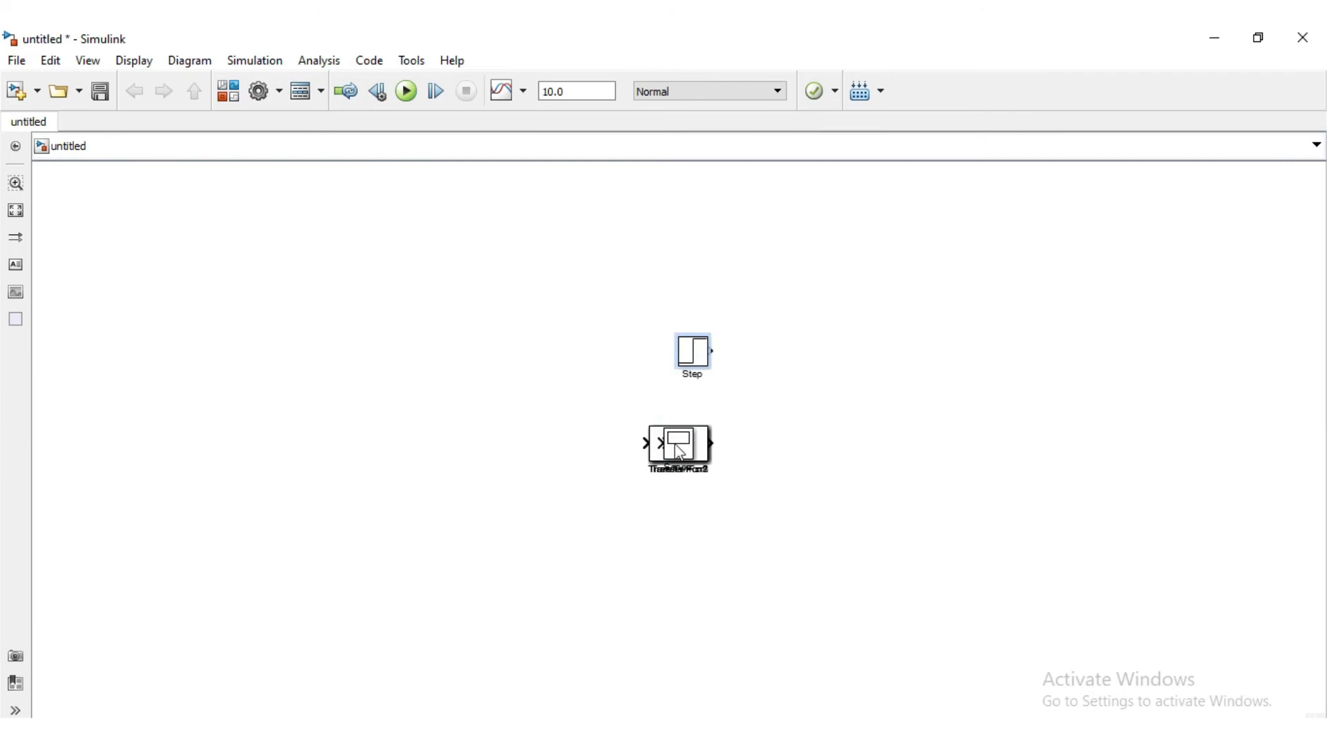
Separate the stacked blocks into a row ordered Step, Sum, Transfer Fcn3, Transfer Fcn2 and Transfer Fcn1, with Scope set apart from the stack
left_click_drag(679, 445, 760, 398)
left_click(681, 444)
left_click_drag(681, 443, 610, 318)
left_click_drag(680, 443, 365, 340)
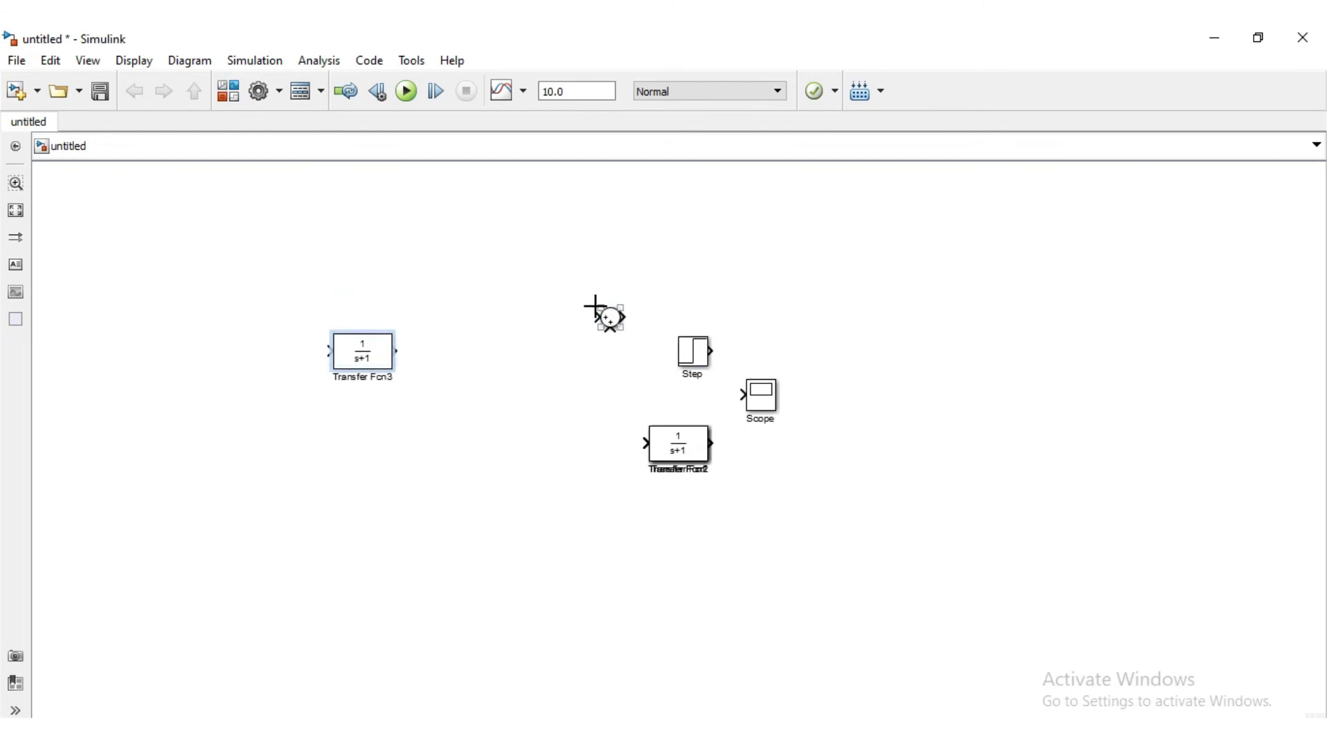
left_click(682, 454)
left_click_drag(684, 462, 497, 373)
left_click_drag(674, 442, 266, 361)
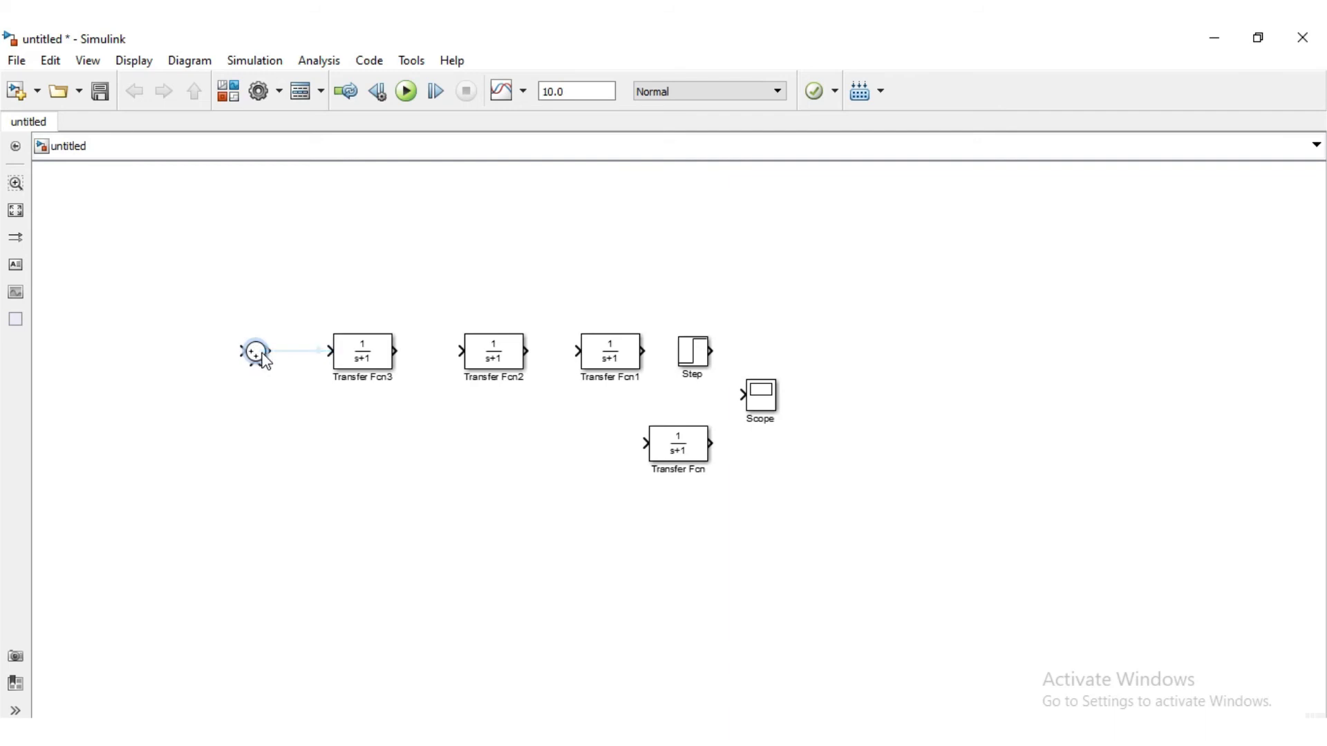
left_click(701, 349)
left_click_drag(705, 352, 174, 456)
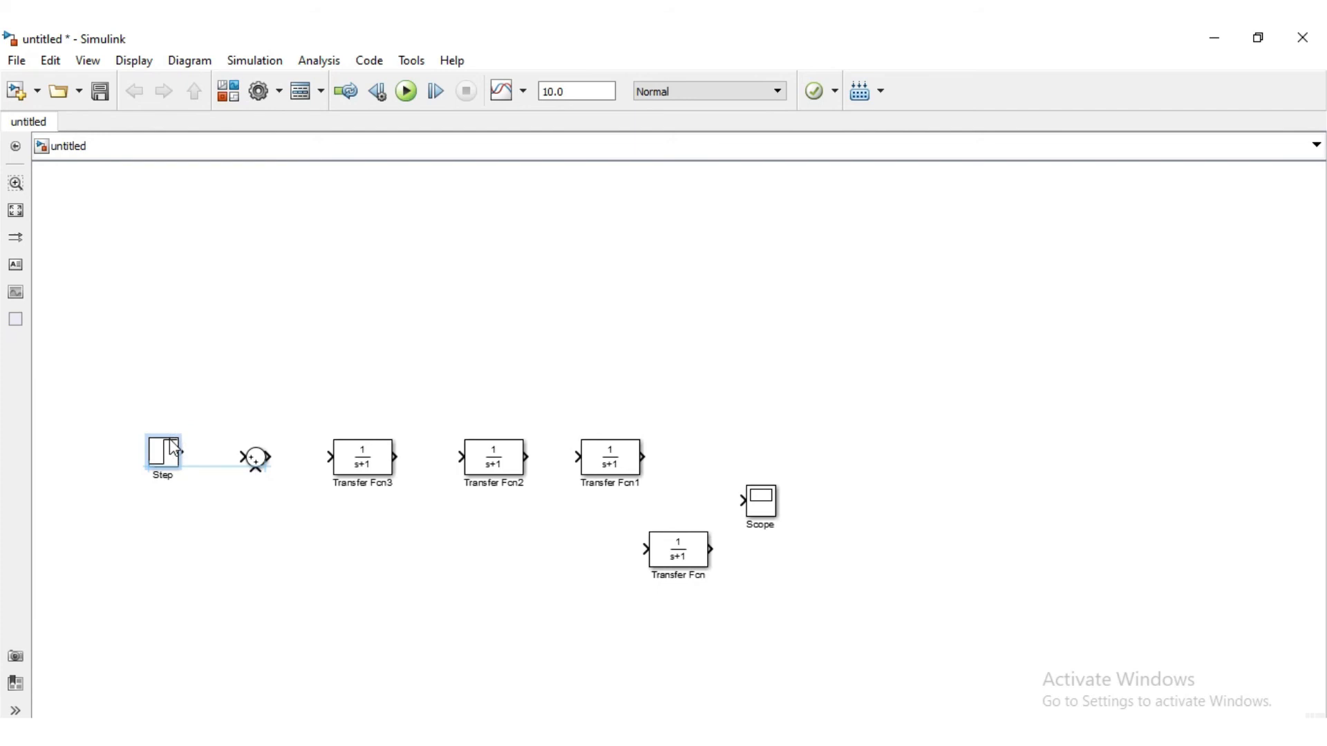
left_click(1300, 266)
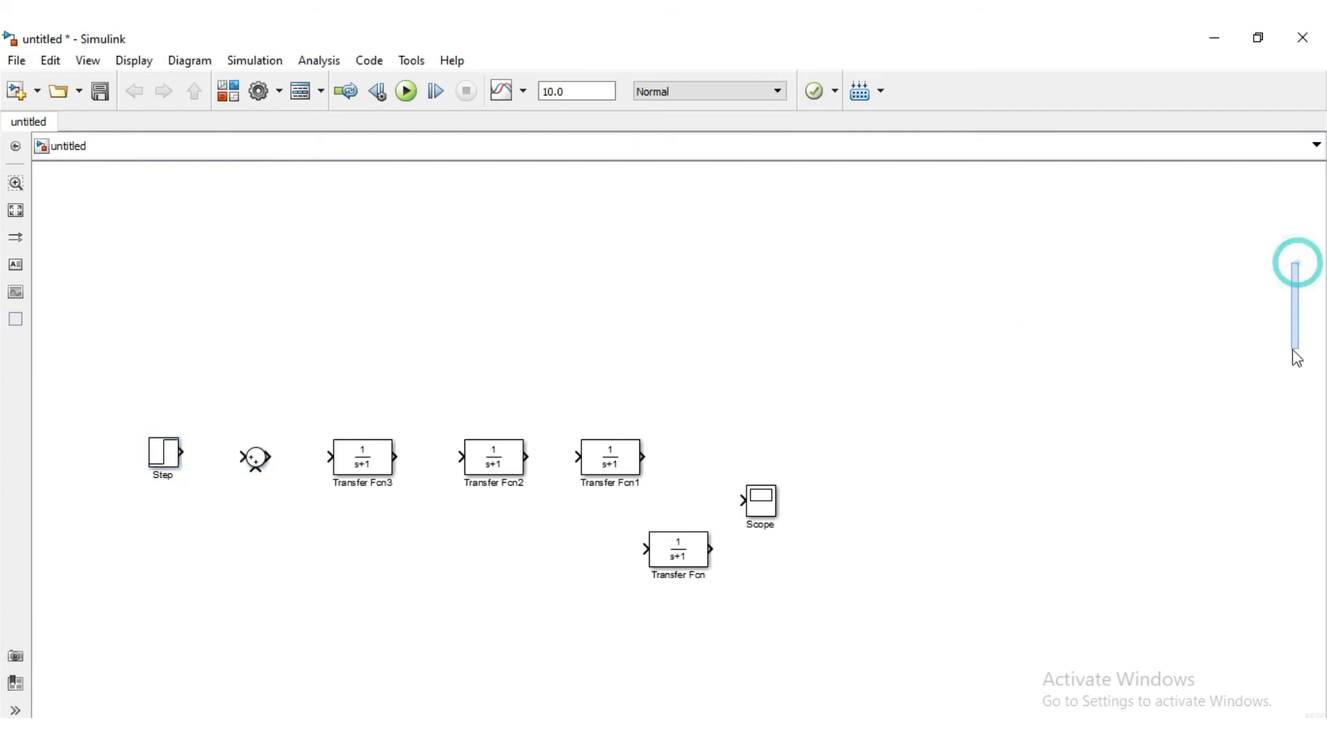
Move the row of Step, Sum and three transfer function blocks higher on the canvas and align Scope at its output end
left_click(765, 507)
left_click_drag(765, 507, 735, 470)
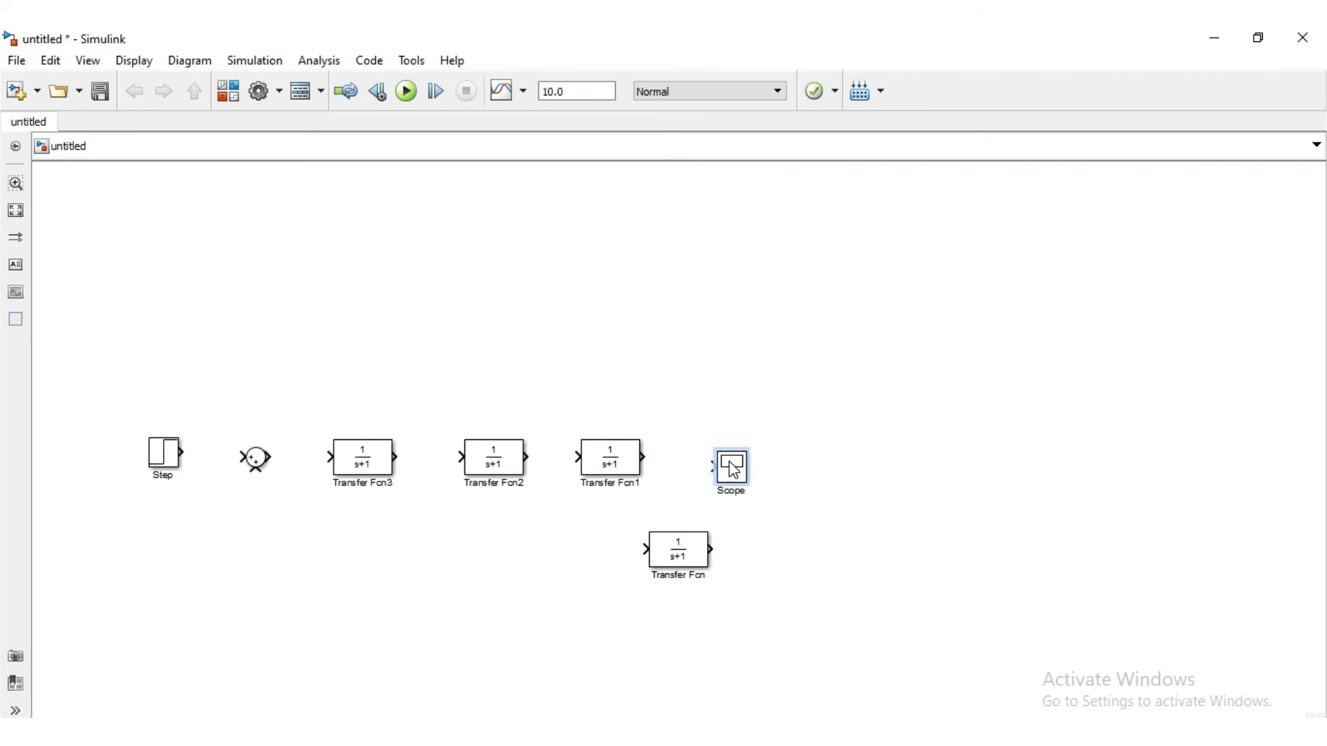
left_click_drag(608, 459, 633, 314)
left_click_drag(490, 438, 516, 306)
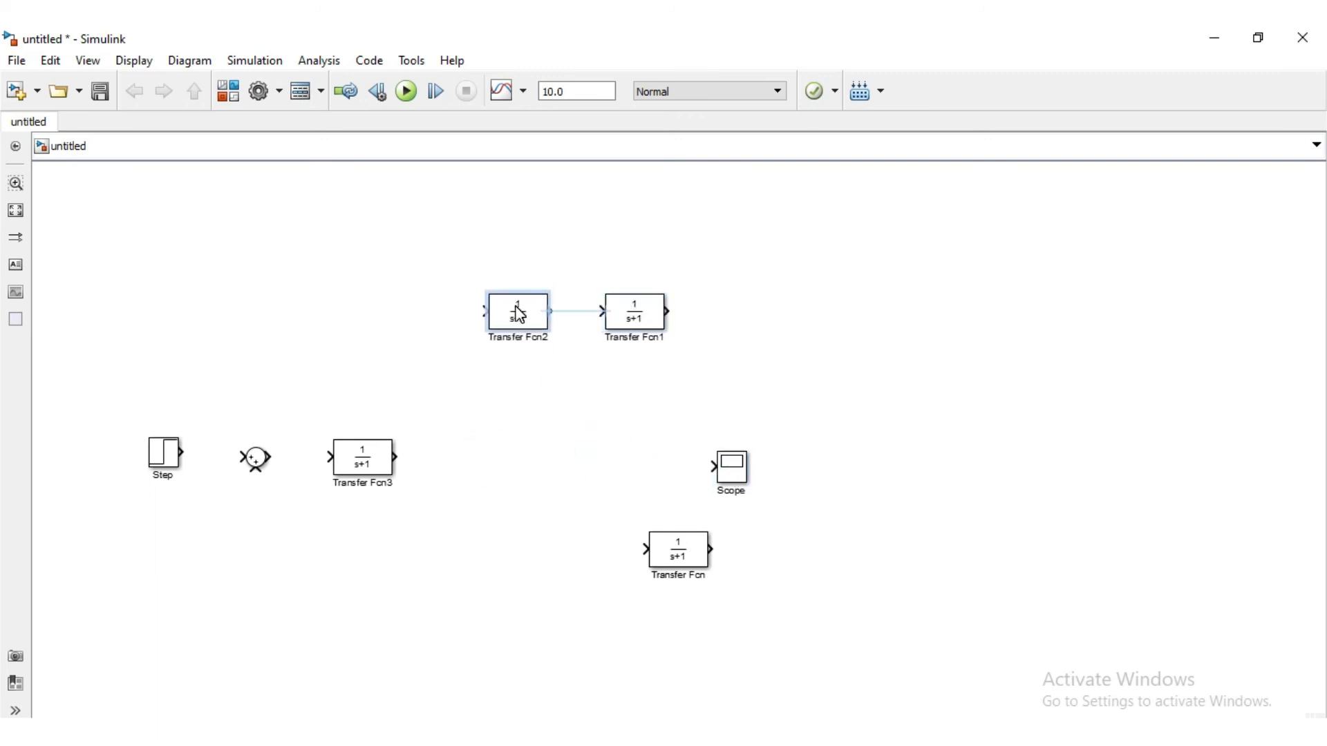
left_click_drag(361, 450, 410, 314)
left_click_drag(256, 458, 299, 315)
left_click_drag(166, 454, 222, 318)
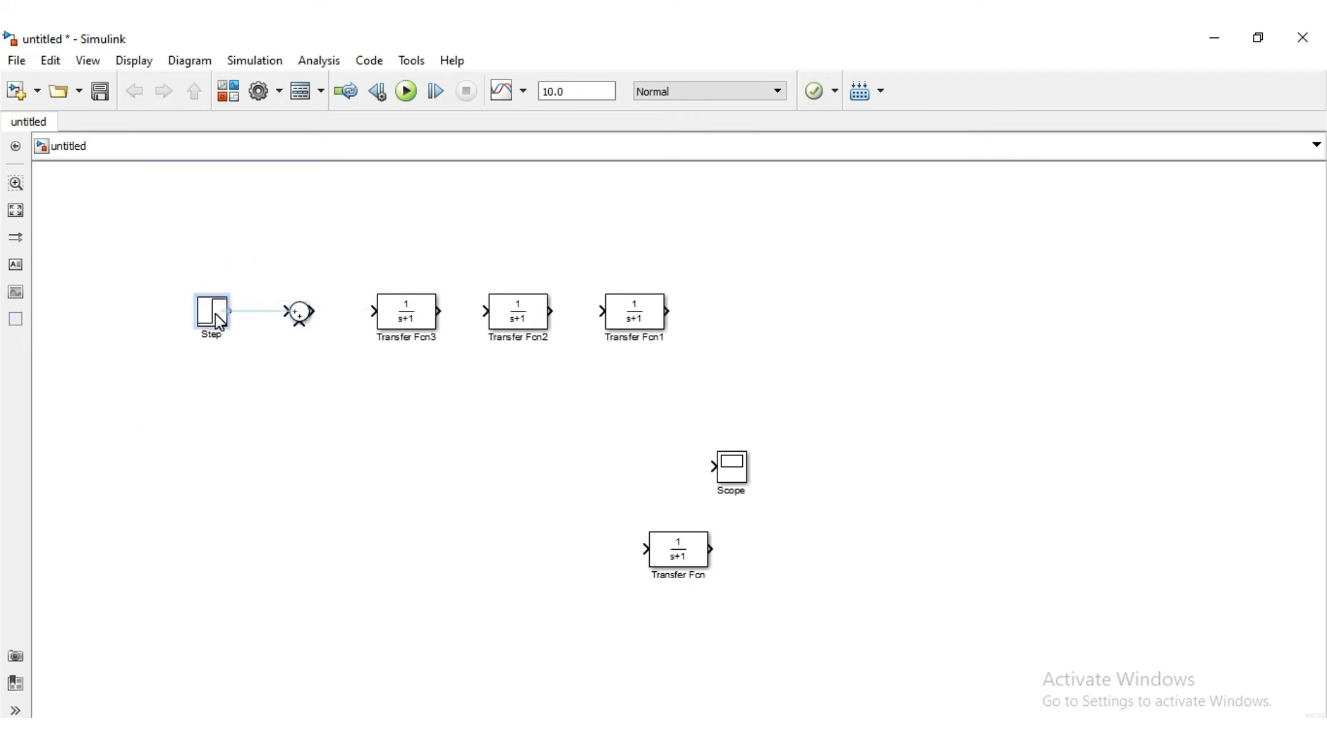
left_click_drag(743, 470, 761, 320)
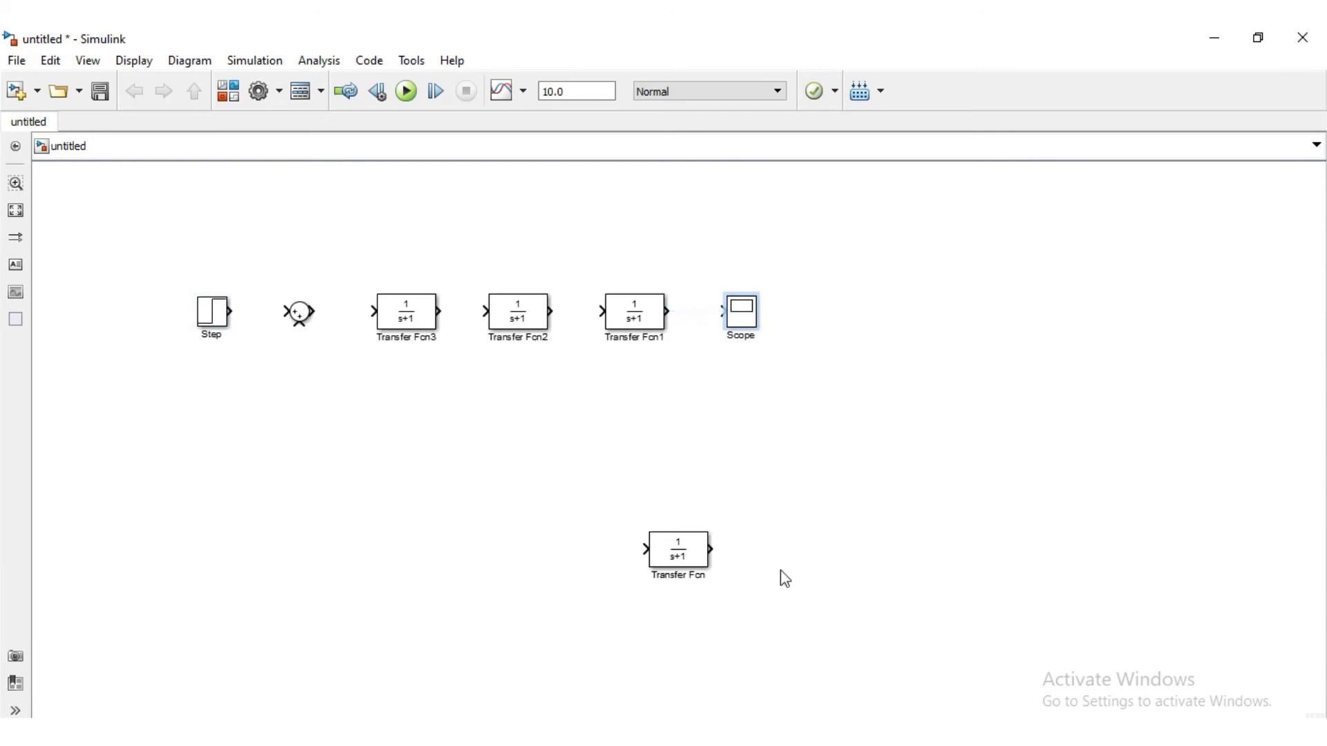
Place the Transfer Fcn block below Transfer Fcn2 and rotate it 180 degrees so its input faces the Scope side
left_click_drag(689, 546, 530, 462)
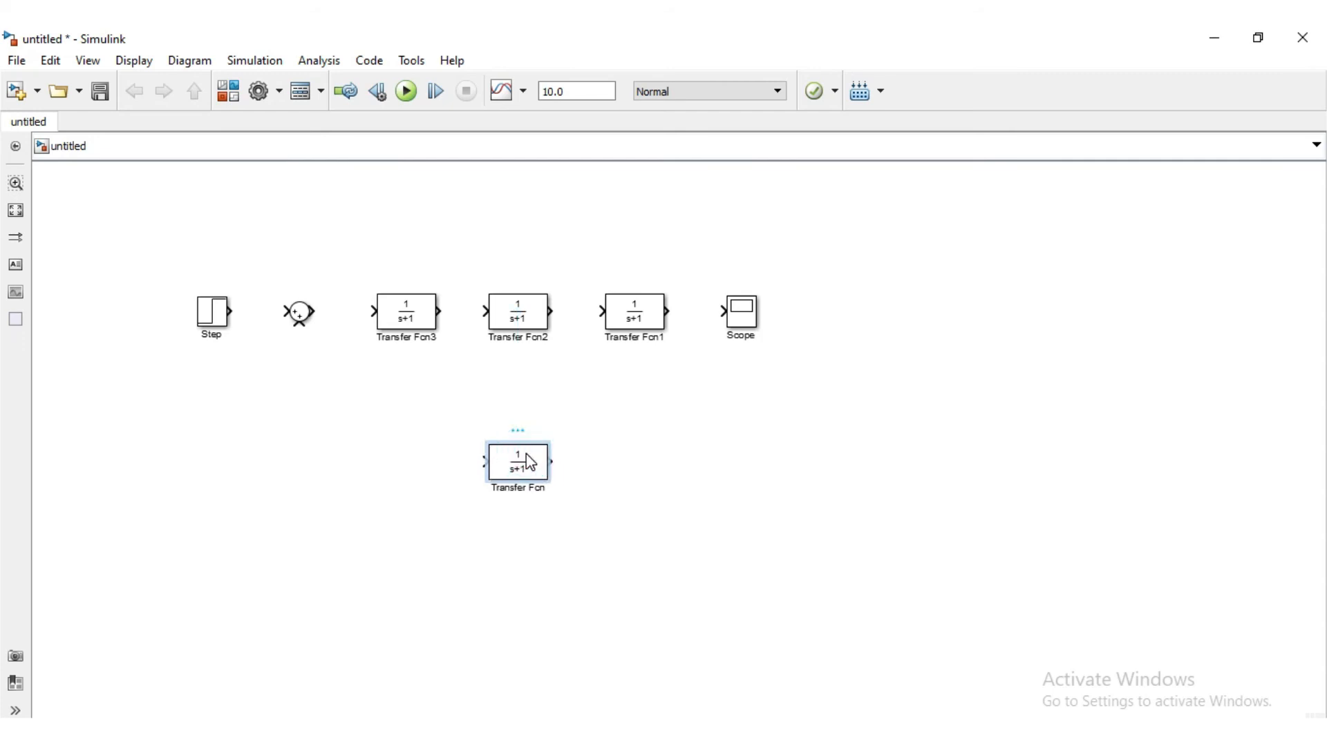
key("ctrl+r")
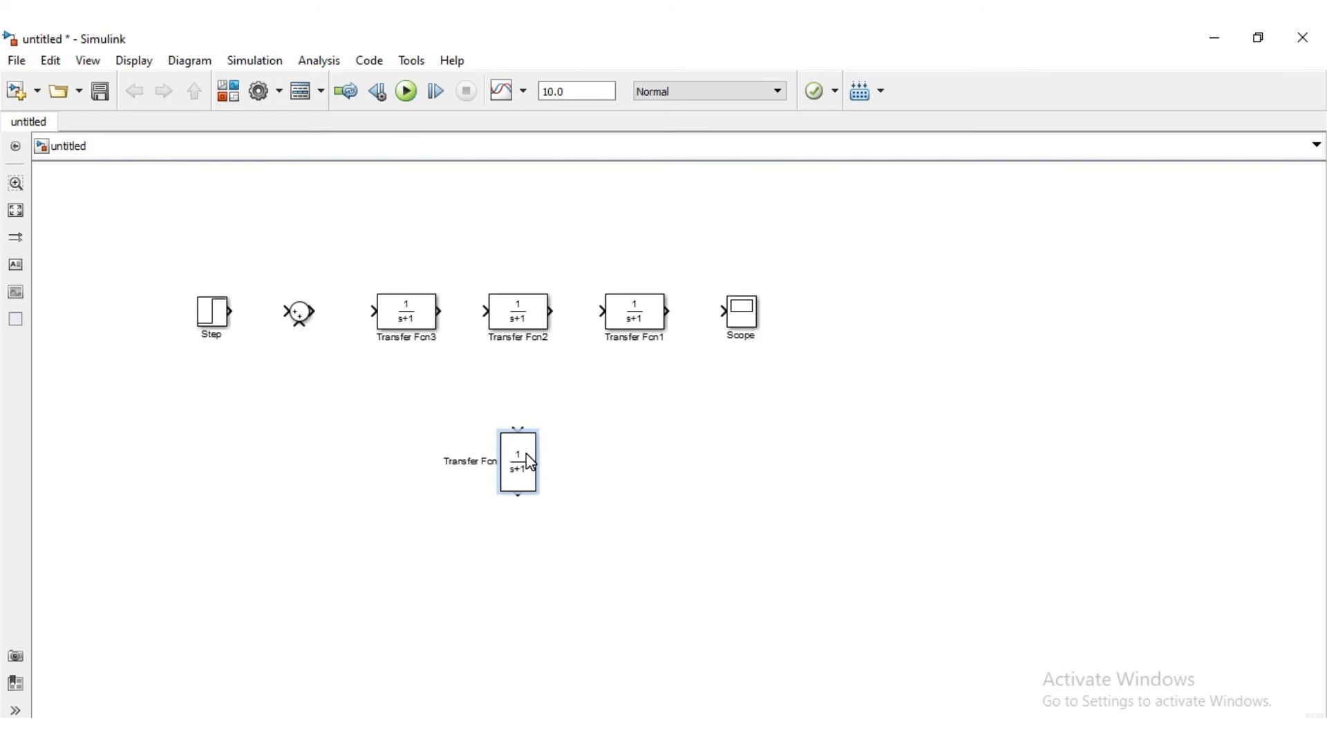
key("ctrl+r")
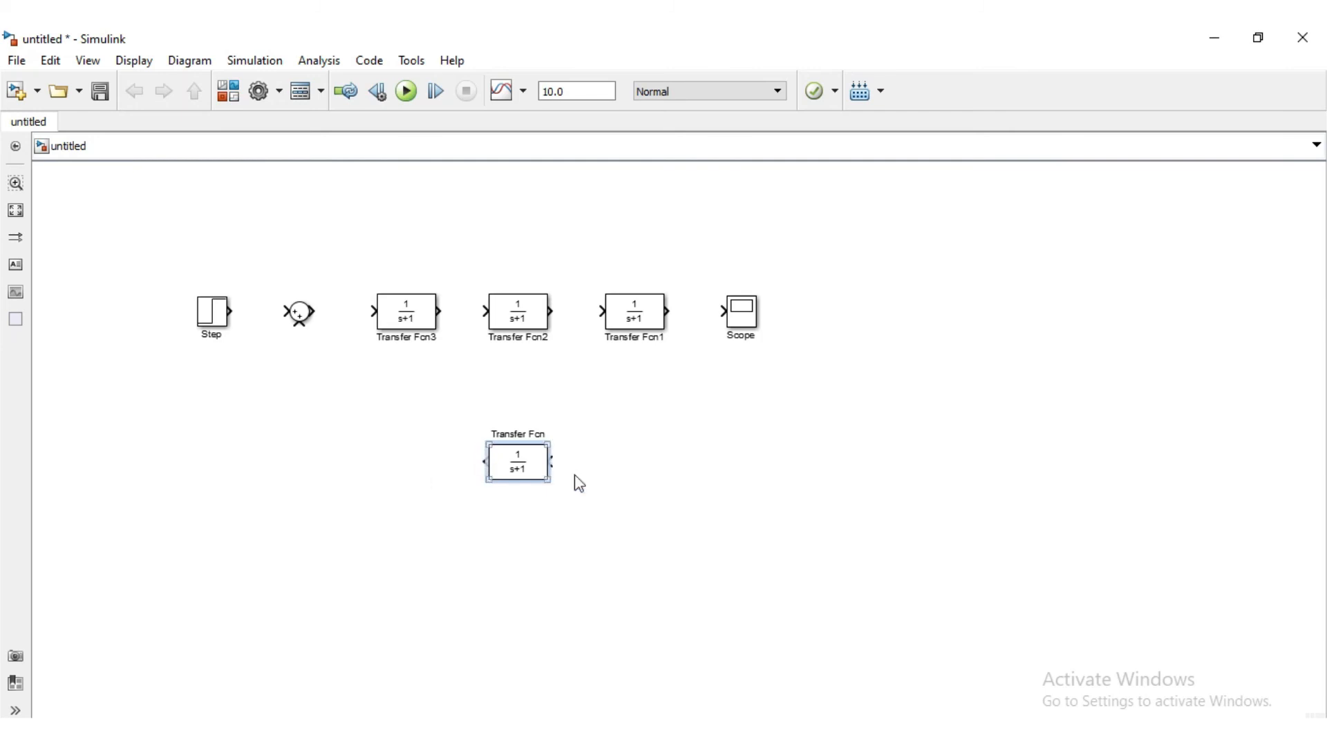
left_click(591, 488)
Connect Transfer Fcn3, Transfer Fcn2, Transfer Fcn1 and Scope in series, shifting Scope farther from Transfer Fcn1
left_click(423, 317)
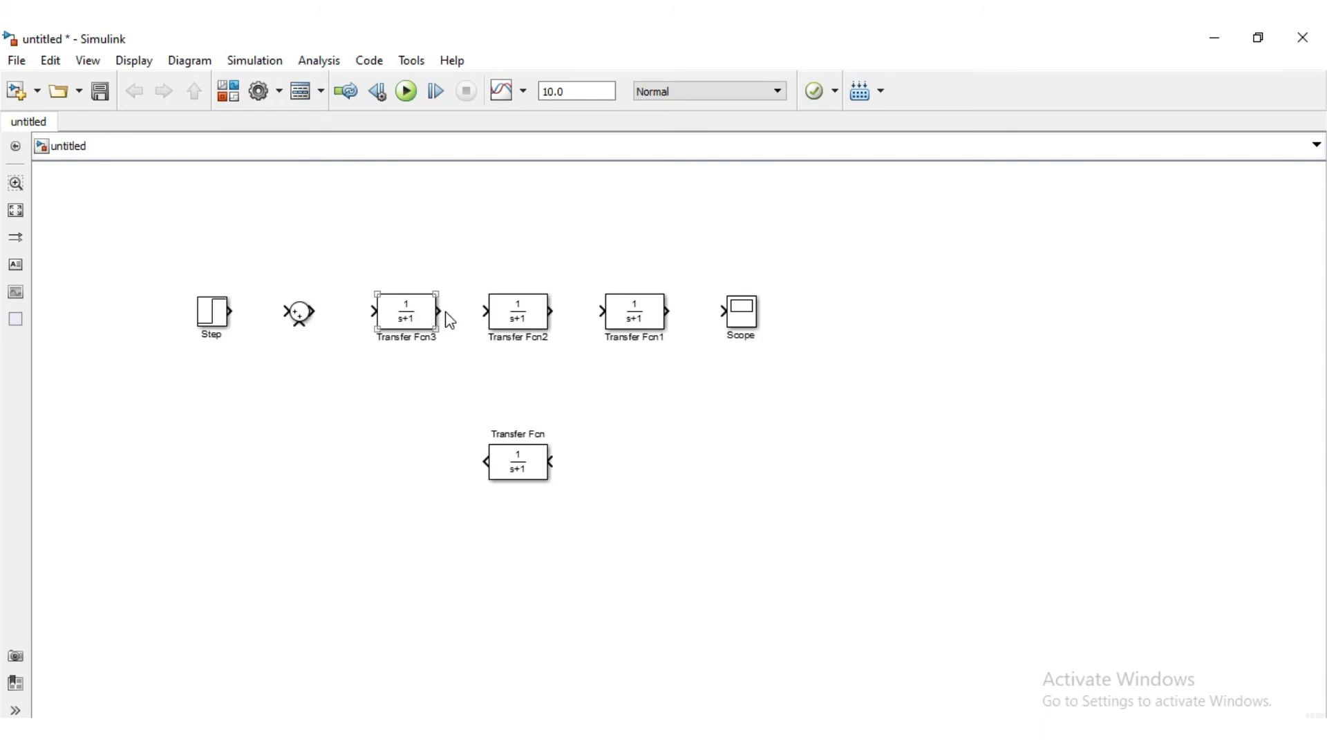
left_click_drag(441, 311, 484, 310)
left_click_drag(553, 310, 604, 312)
left_click(611, 323)
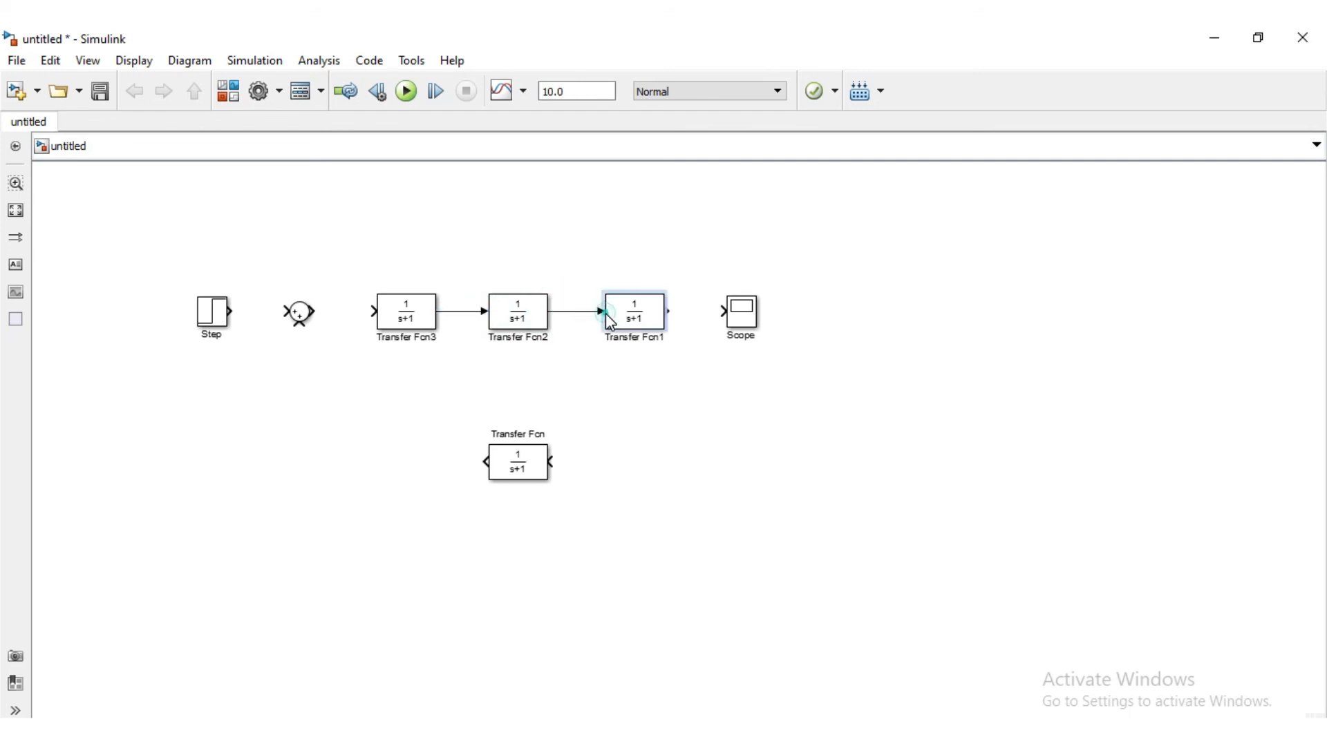
left_click_drag(669, 311, 804, 323)
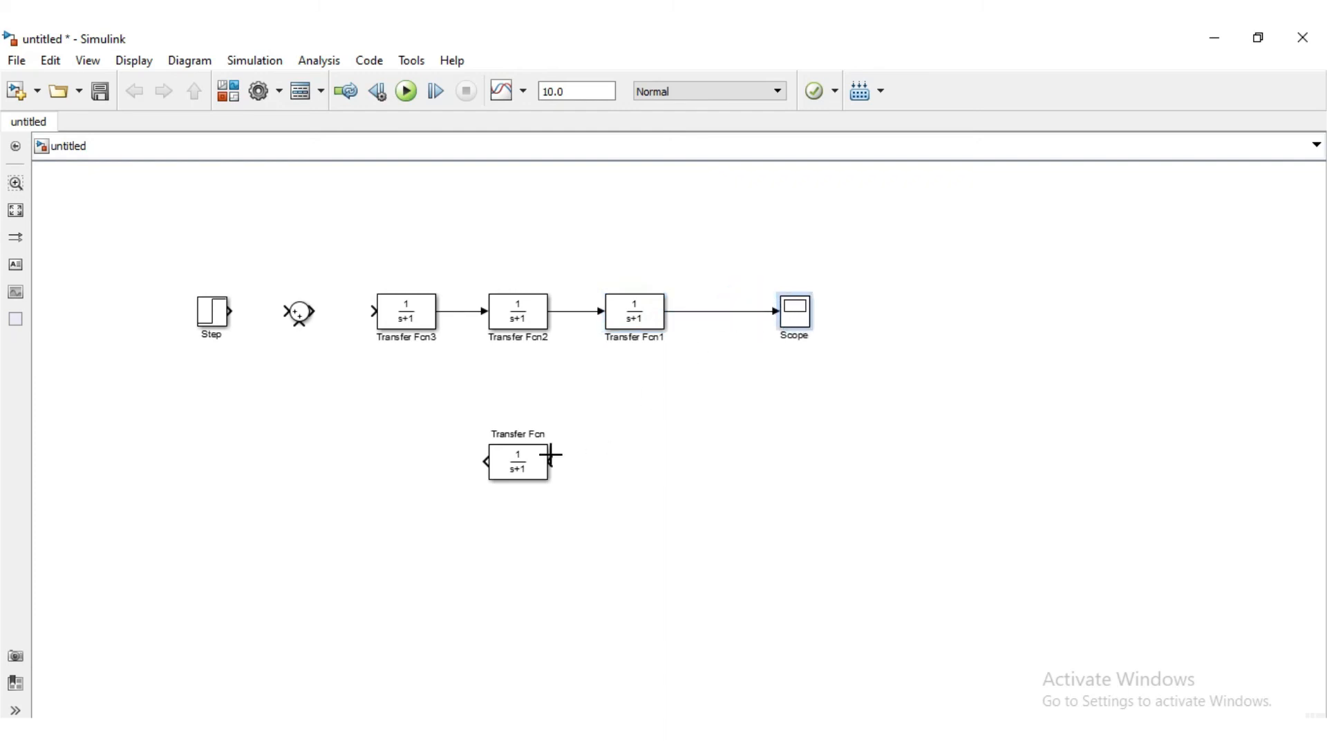
Wire the feedback path from the Transfer Fcn1 output line through Transfer Fcn to the lower input of the Sum block
mouse_move(551, 464)
left_mouse_down()
mouse_move(649, 445)
mouse_move(682, 312)
left_mouse_up()
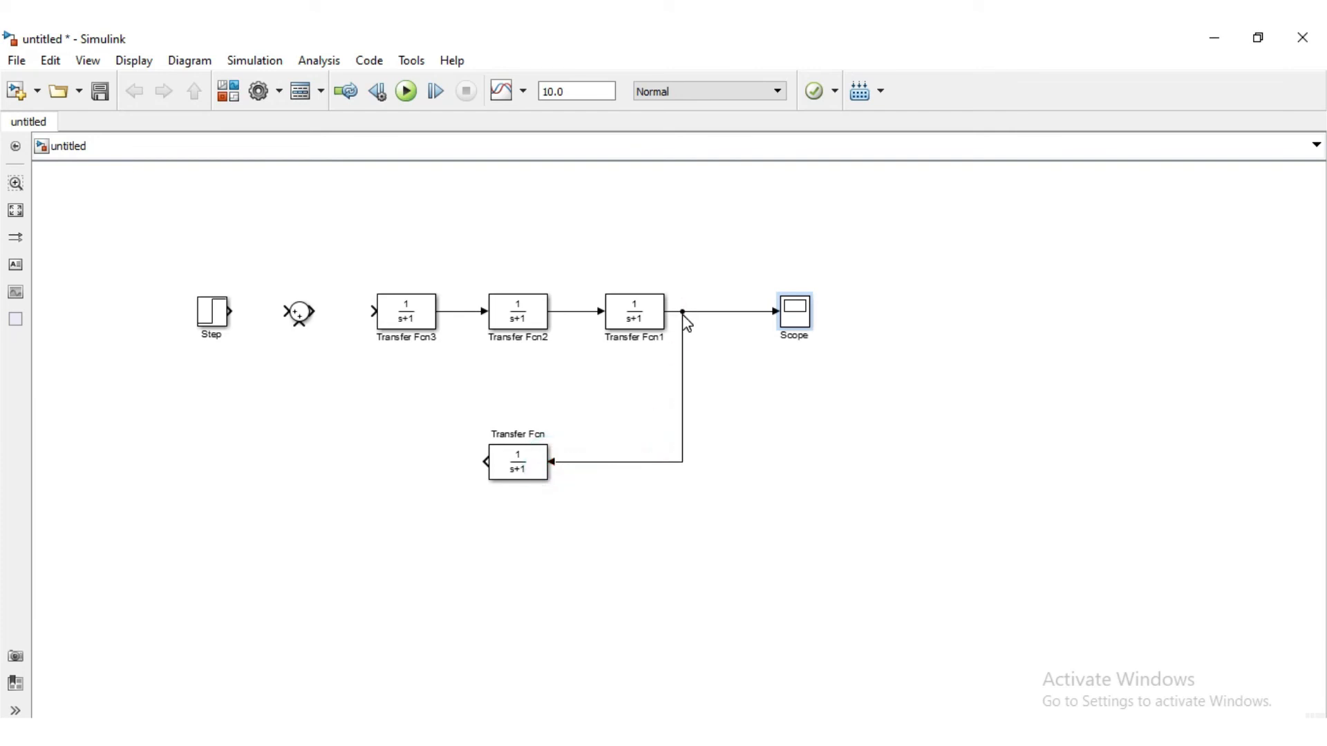
left_click(541, 463)
mouse_move(483, 463)
left_mouse_down()
mouse_move(391, 445)
mouse_move(326, 288)
mouse_move(306, 334)
left_mouse_up()
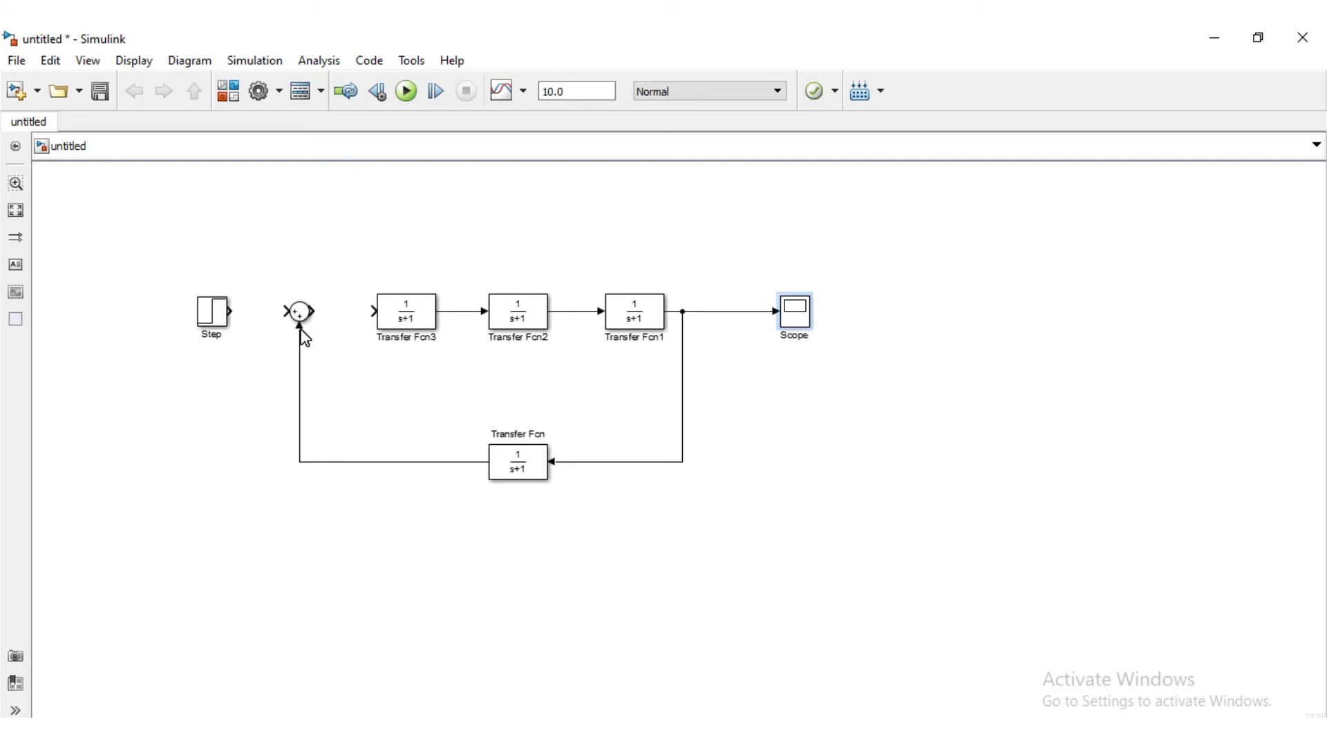
Connect the Step output to the Sum block and the Sum output to Transfer Fcn3
left_click_drag(233, 313, 290, 313)
left_click(297, 309)
left_click(323, 322)
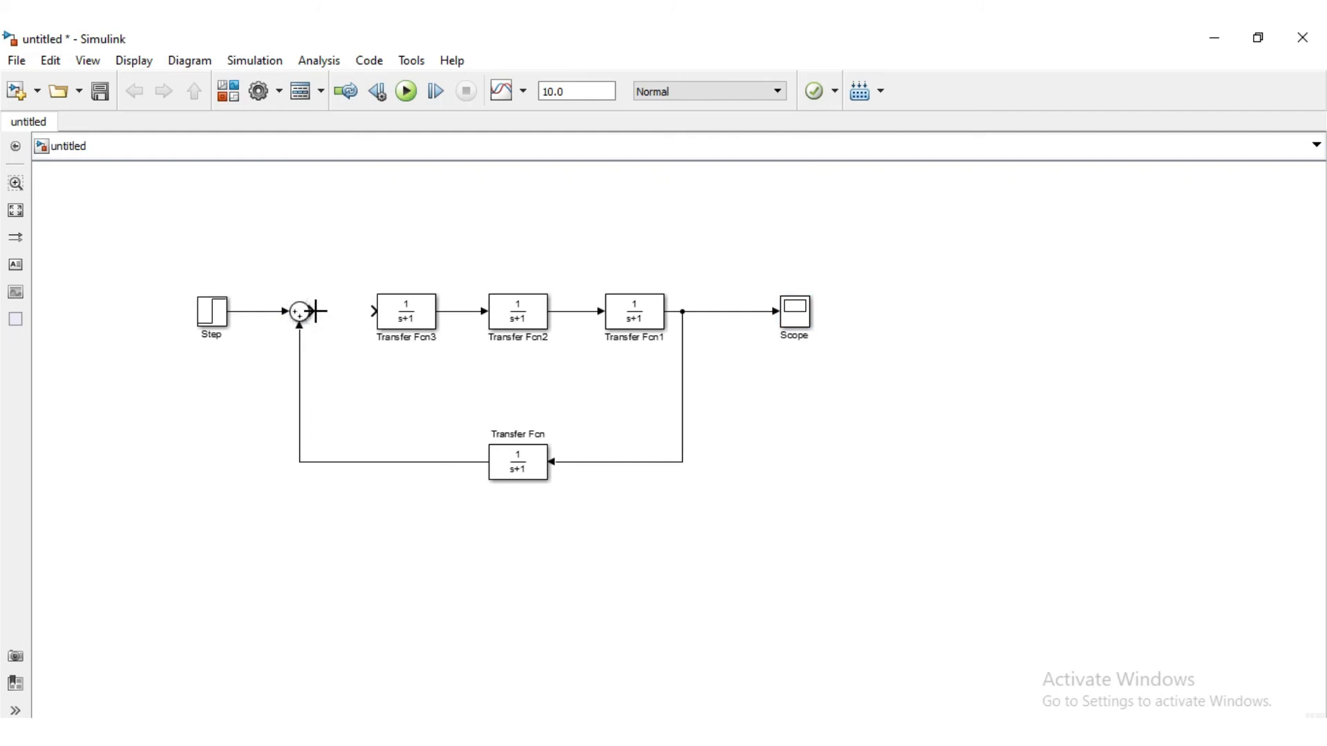
left_click_drag(316, 311, 374, 311)
left_click(417, 322)
Set the Sum block's list of signs to |+- for negative feedback and apply it
left_click(303, 320)
double_click(303, 320)
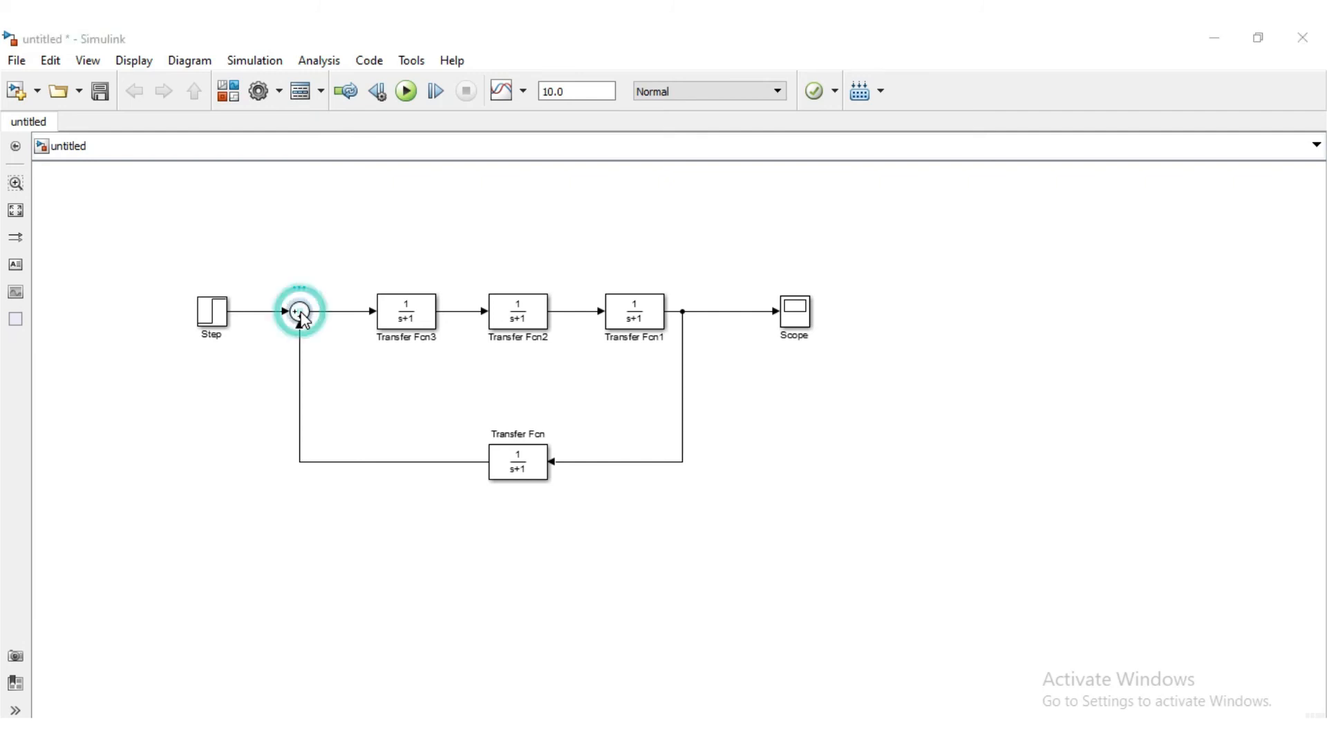
double_click(370, 352)
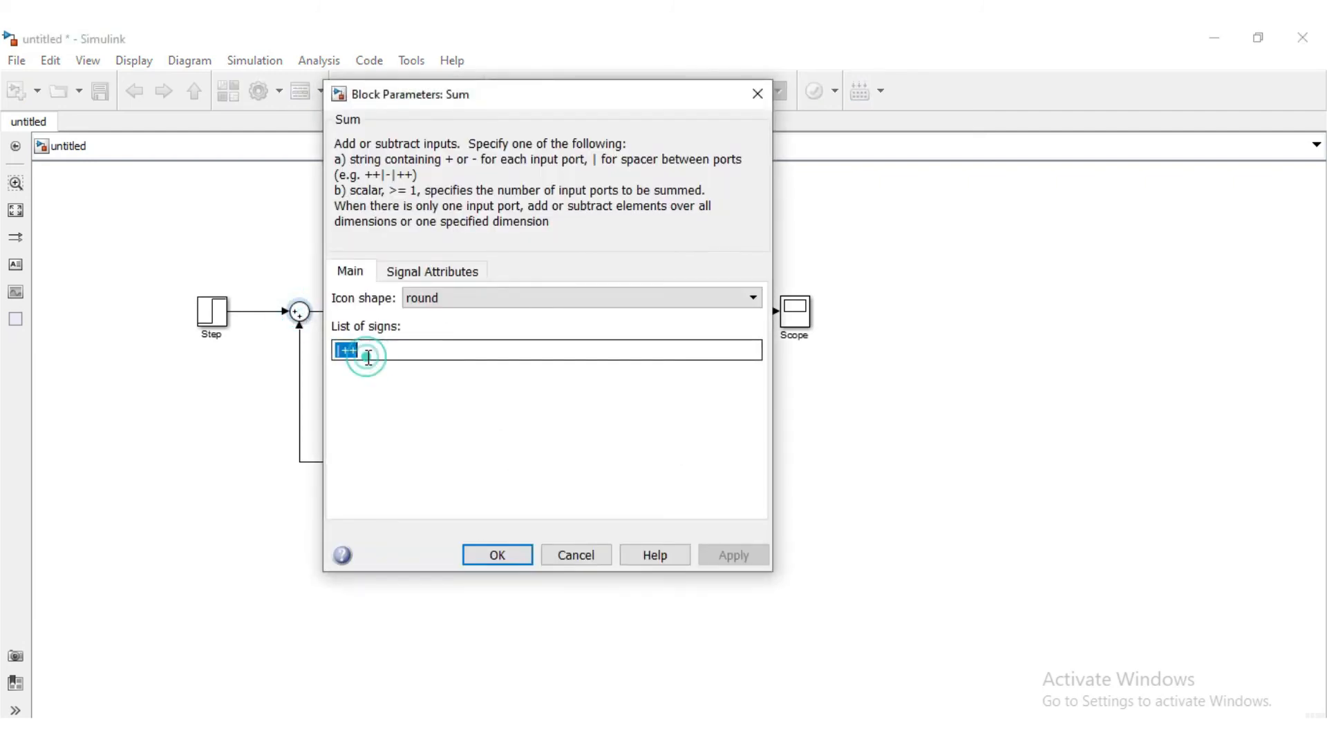
left_click(362, 352)
key("BackSpace")
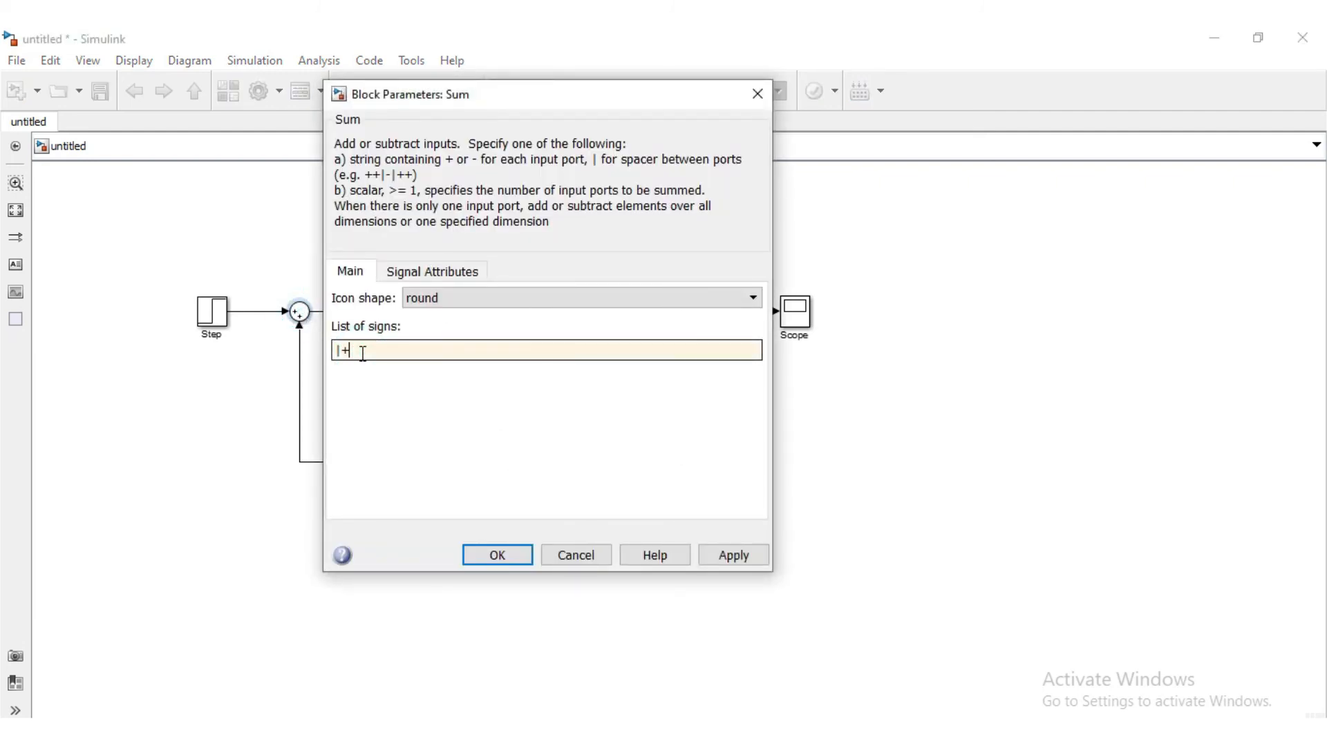
type("-")
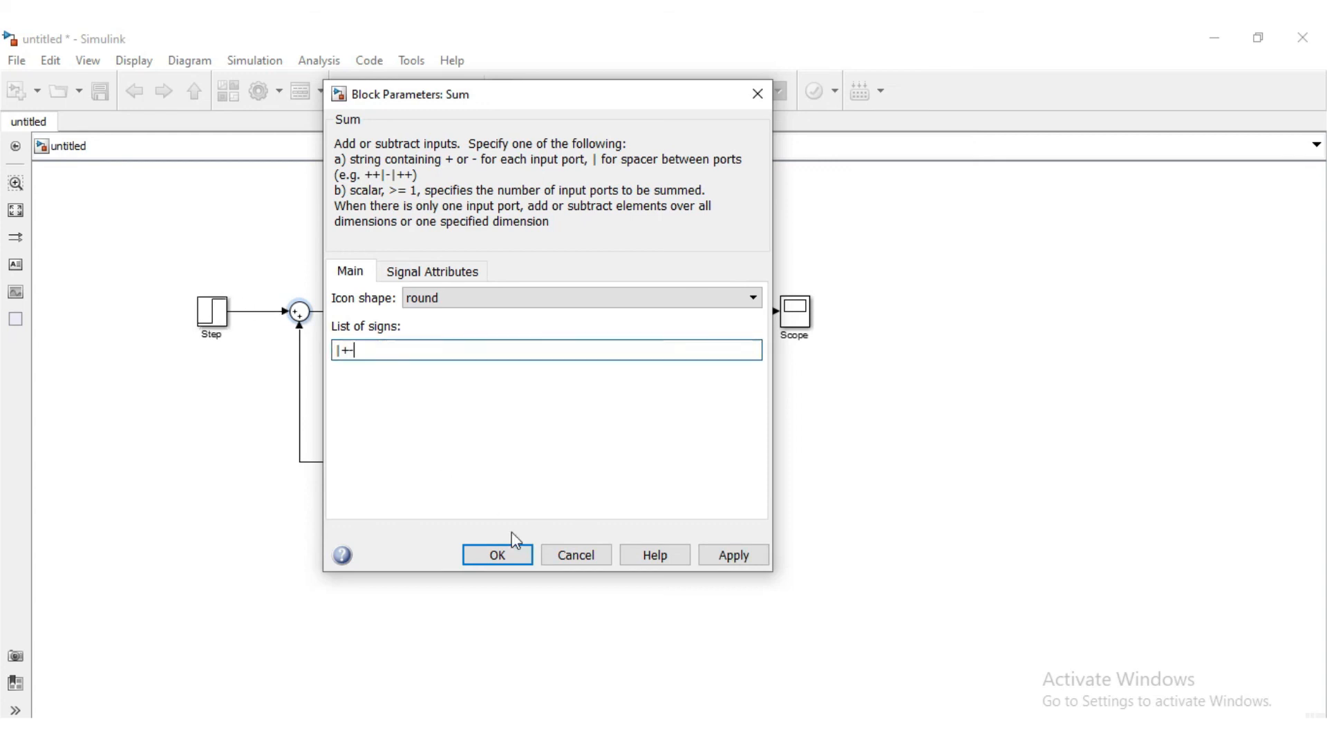
left_click(500, 556)
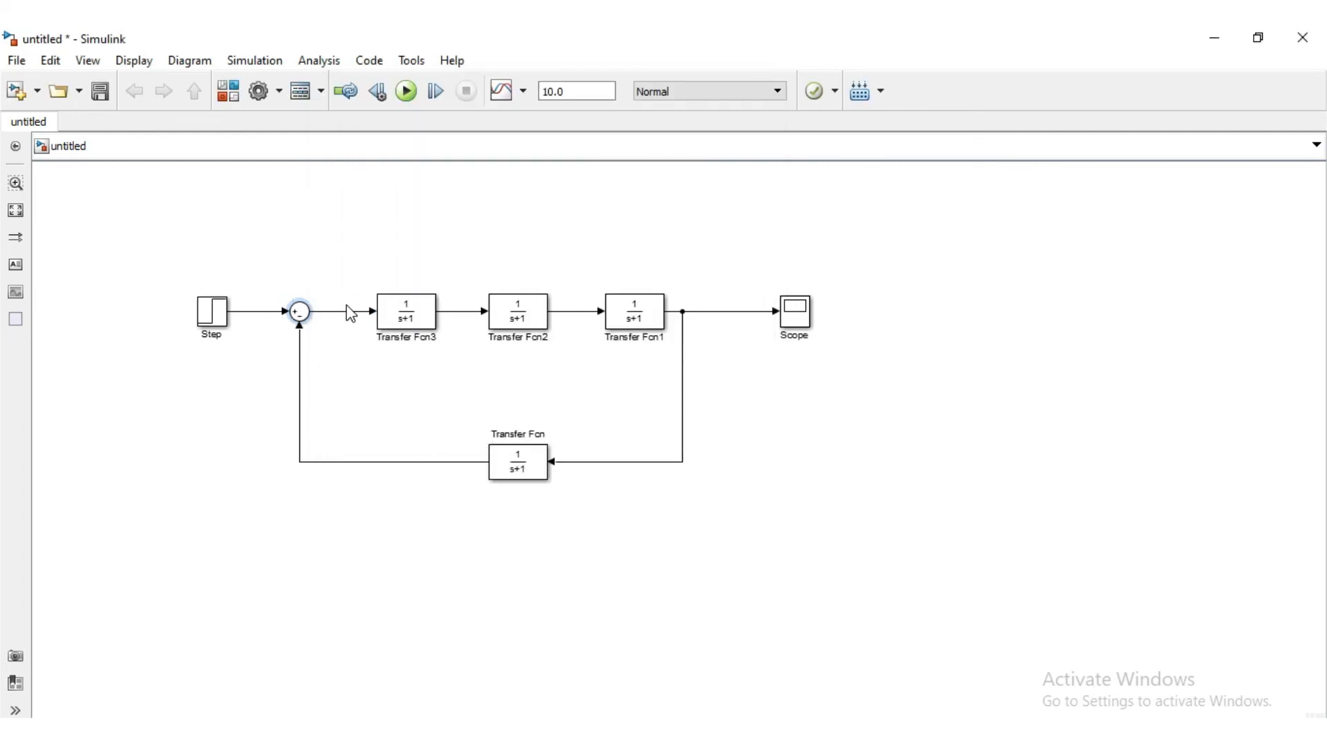
left_click(407, 324)
left_click(524, 327)
left_click(622, 331)
left_click(486, 476)
left_click(747, 487)
Switch to the PowerPoint lab slides, read the AVR gains and time constants on the Task 1 slide, and return to the Simulink model
key("alt+Tab")
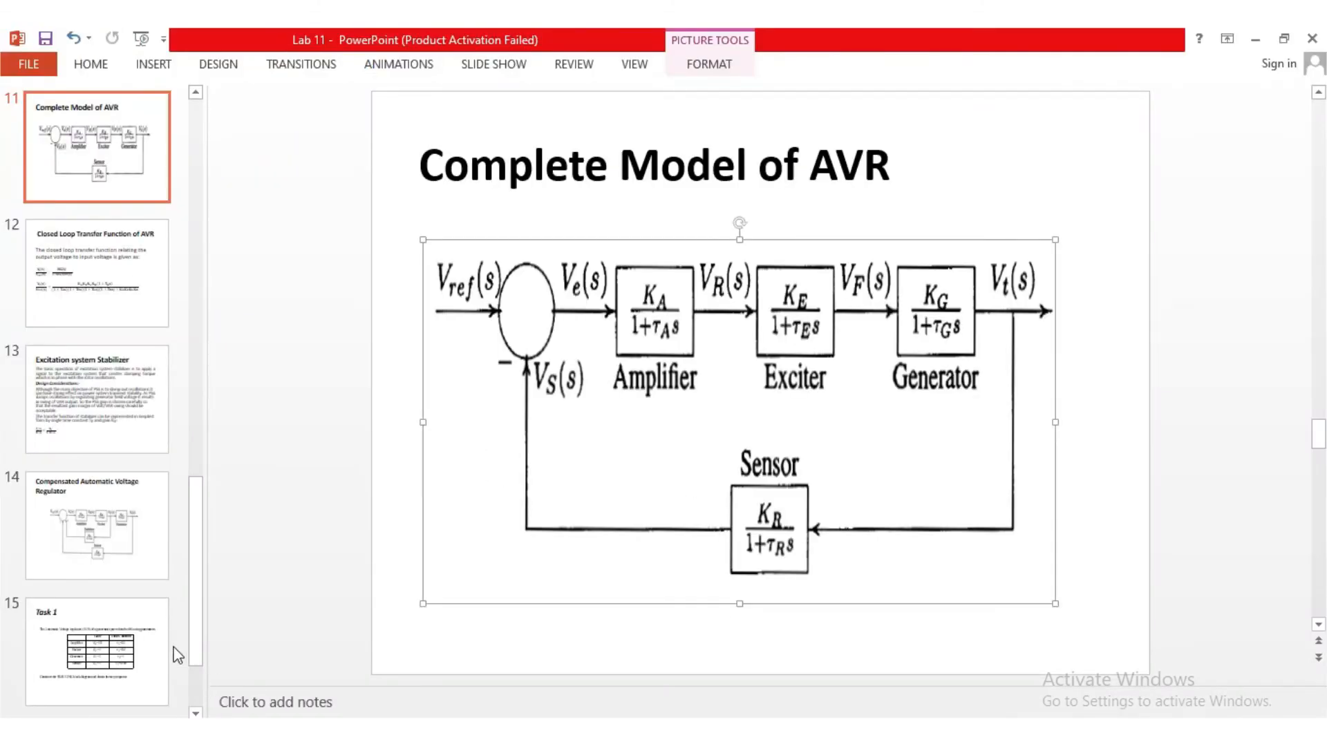
left_click(102, 637)
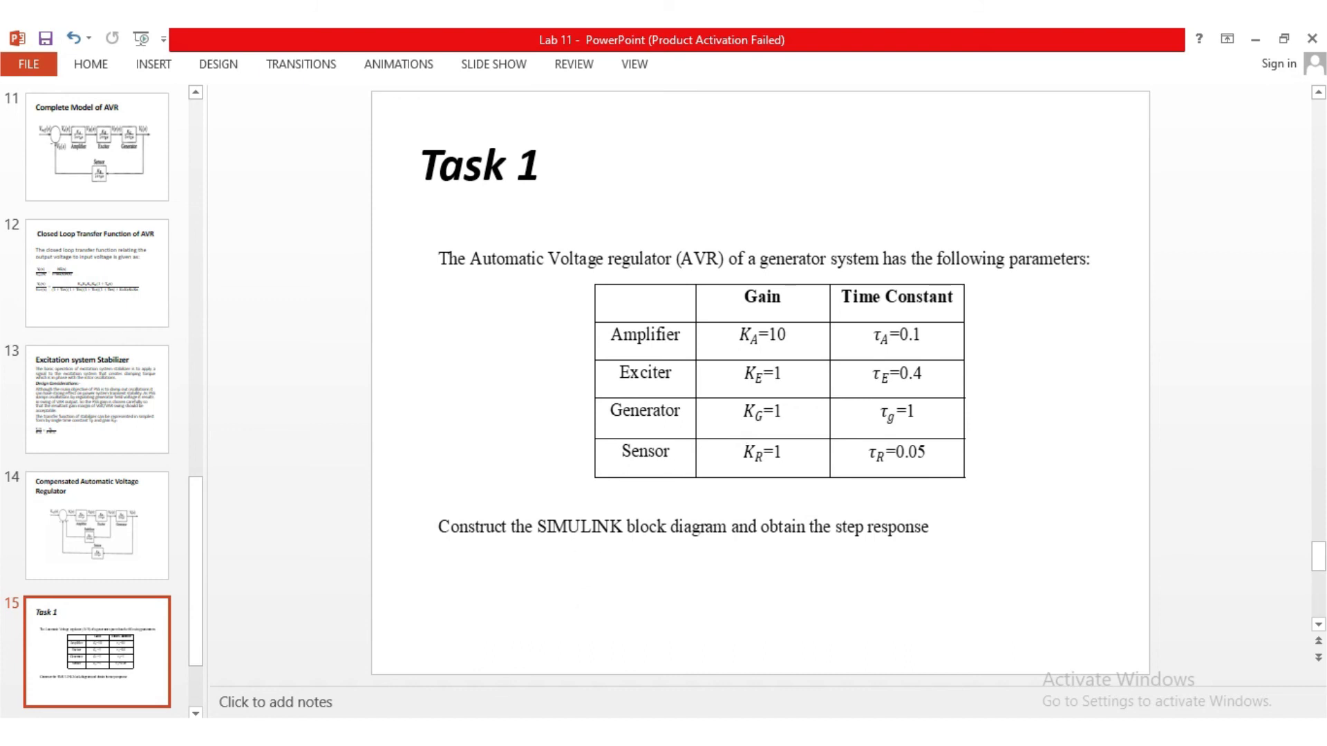
mouse_move(886, 734)
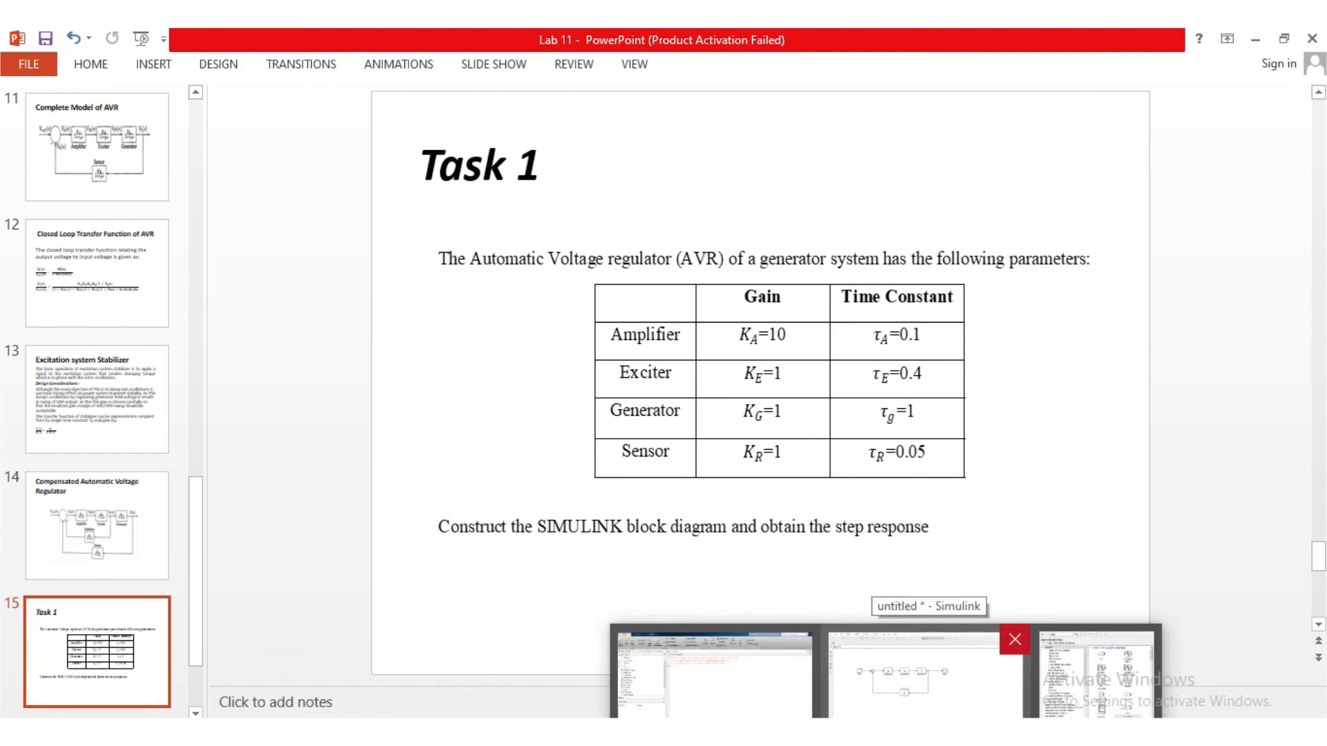
left_click(925, 670)
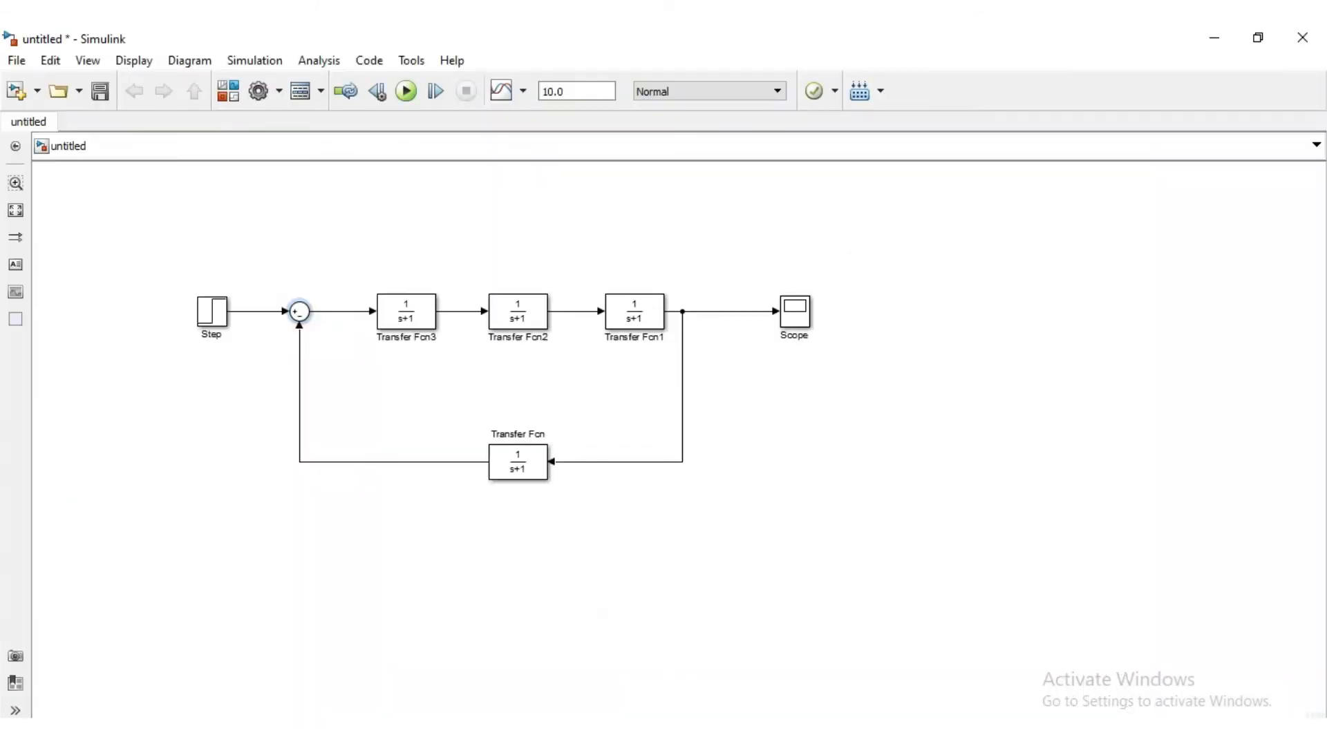
Set Transfer Fcn3's numerator coefficients to [10] and denominator coefficients to [0.1 1] for the amplifier
double_click(407, 315)
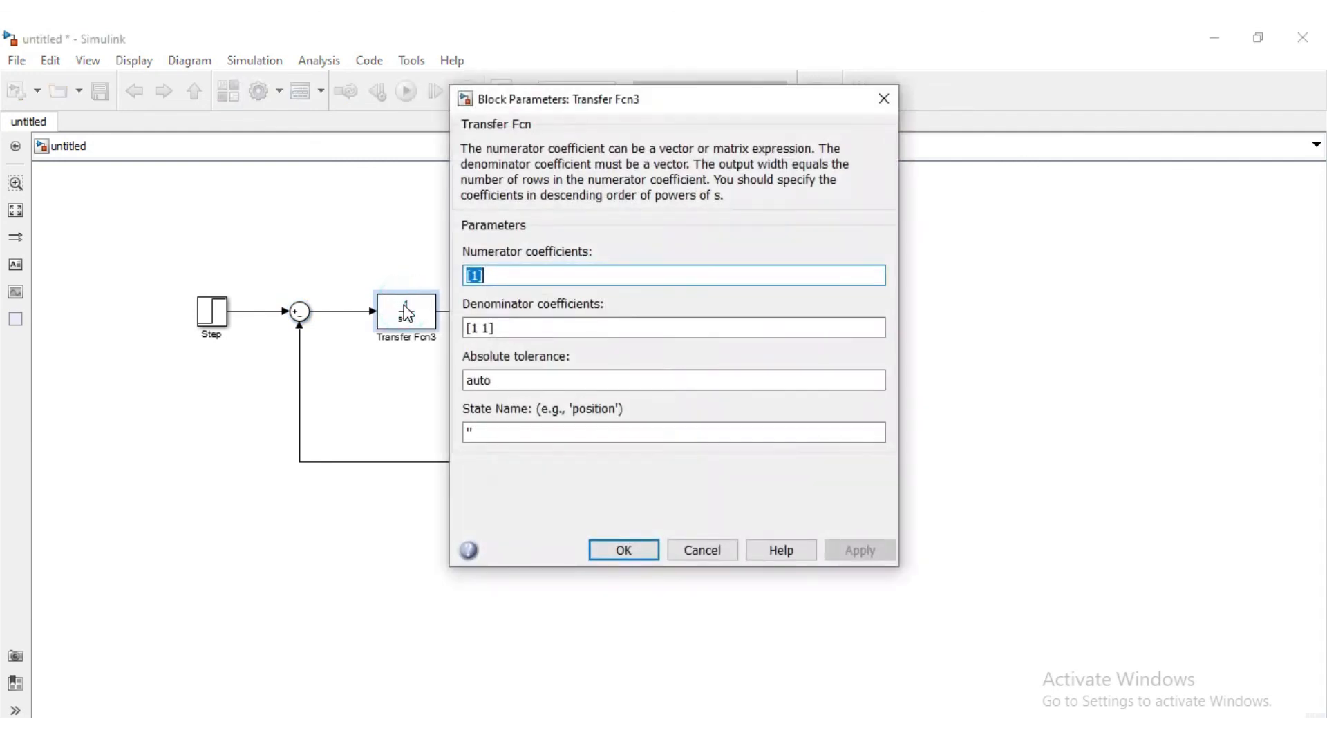
left_click(481, 277)
left_click(480, 276)
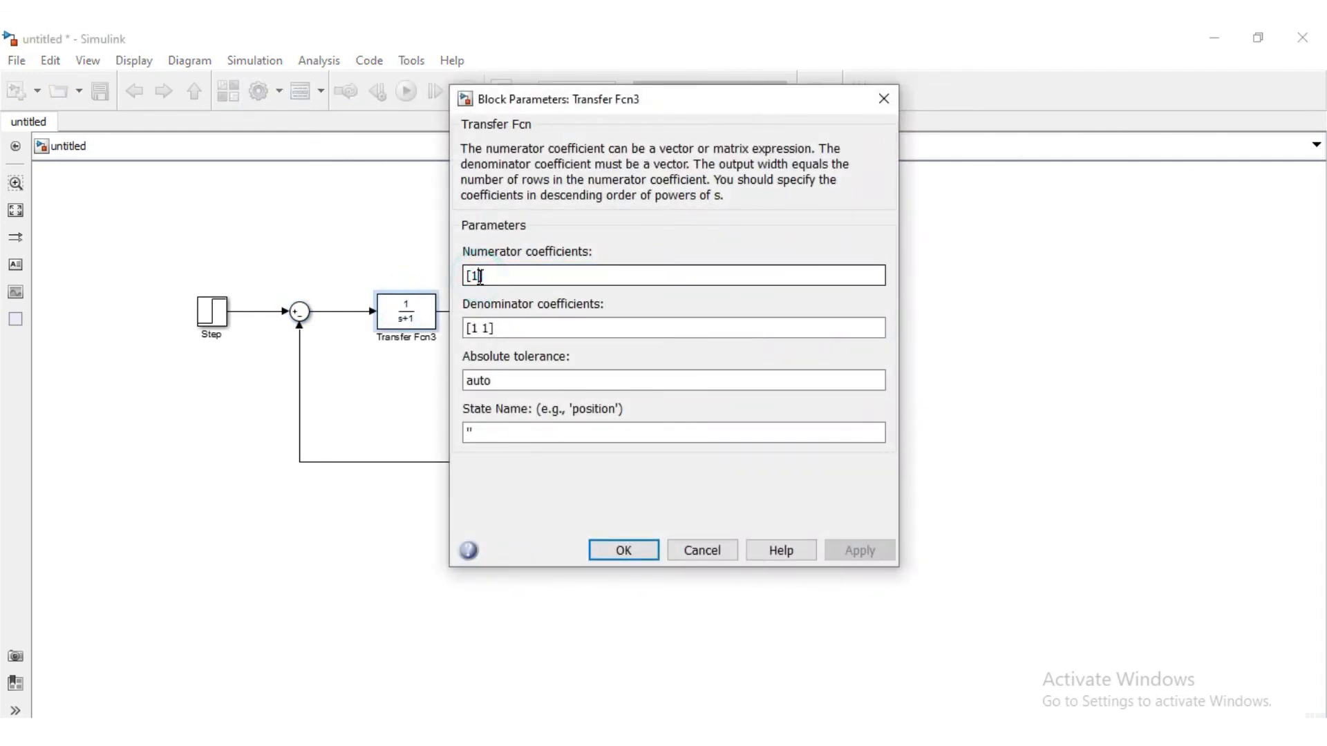
type("0")
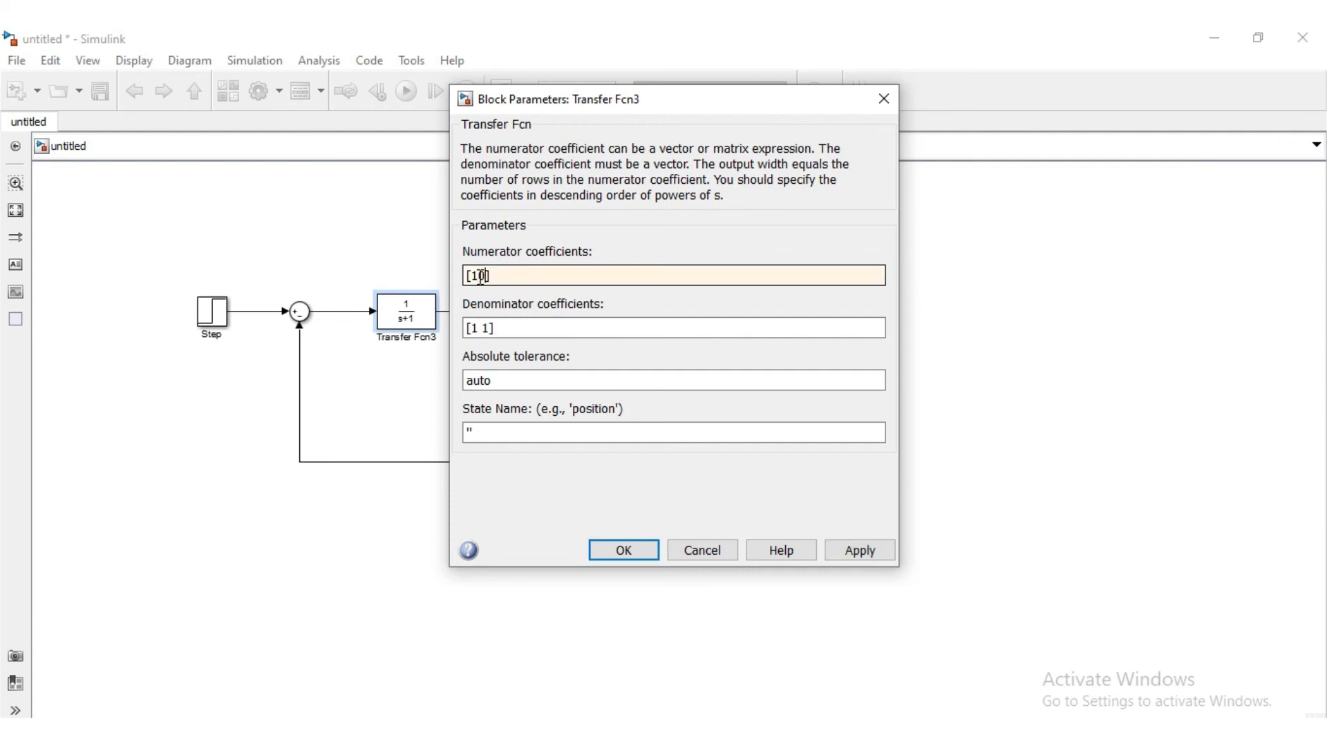
triple_click(491, 329)
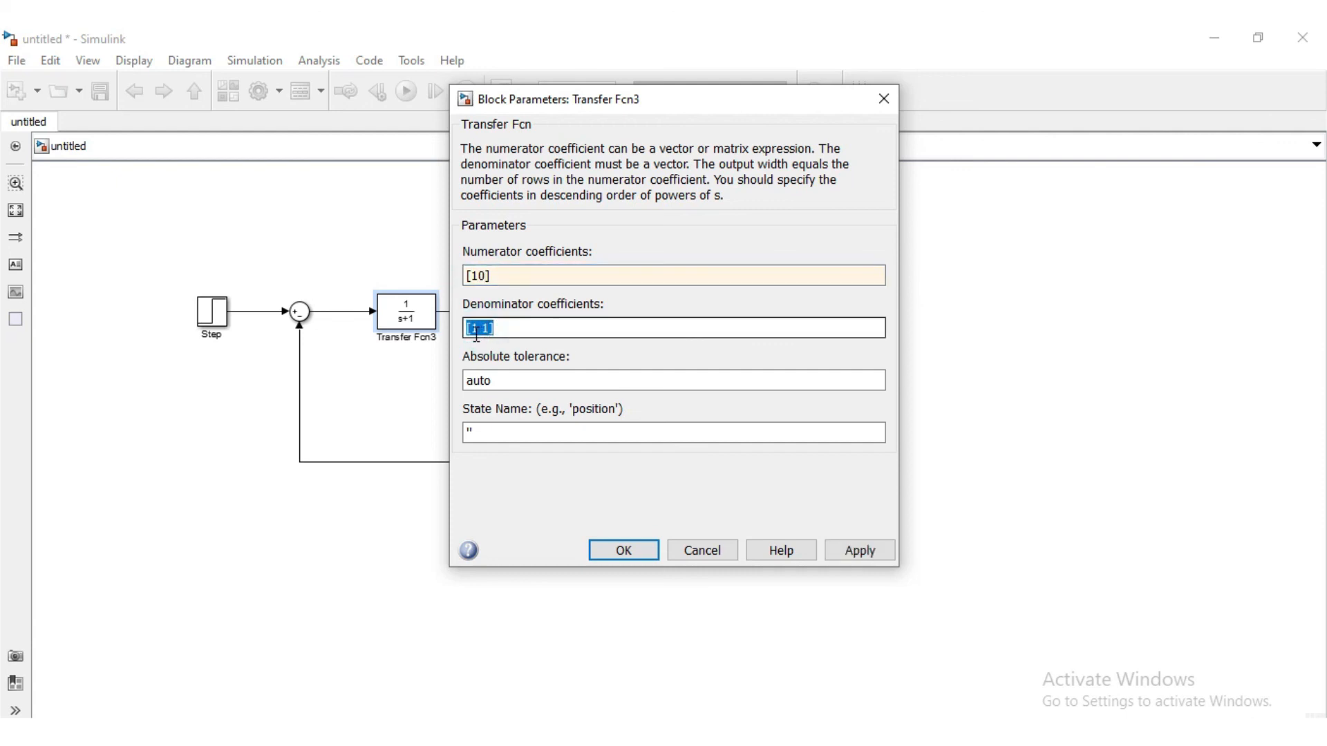
left_click(489, 329)
key("BackSpace")
key("BackSpace")
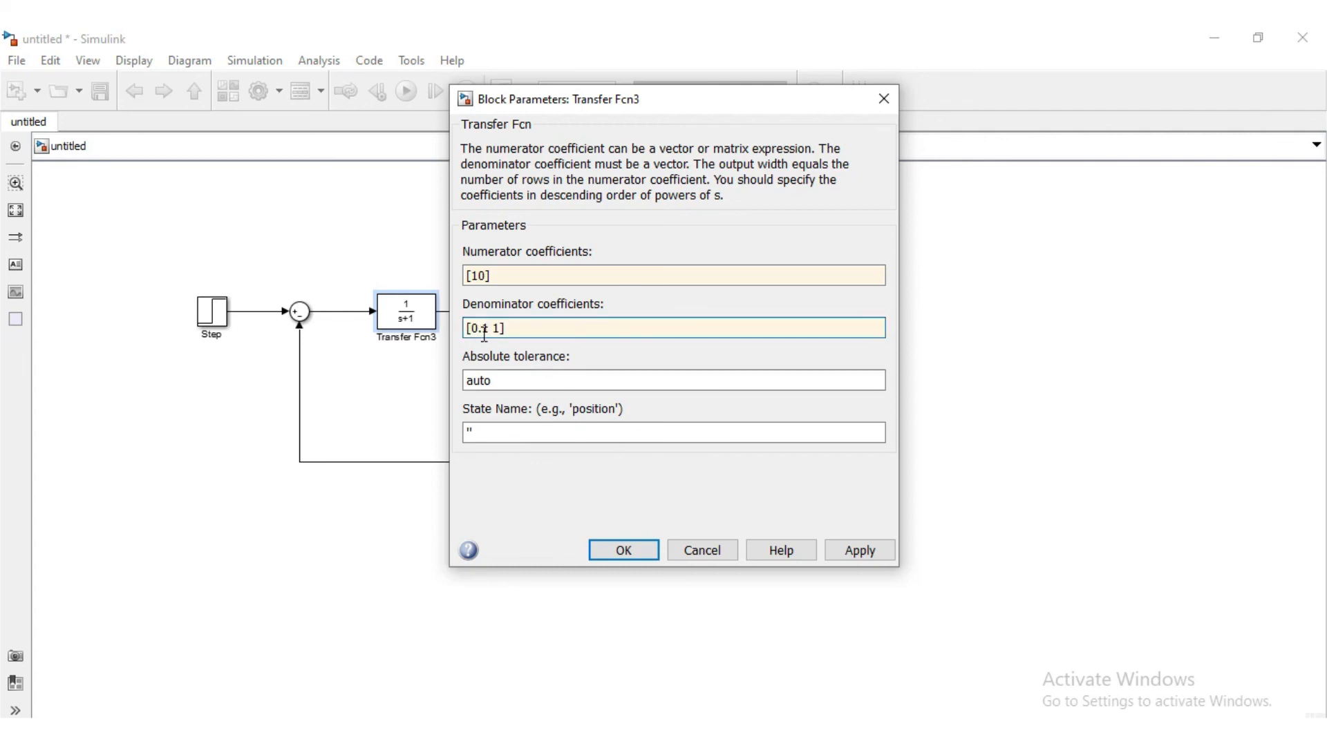
left_click(644, 549)
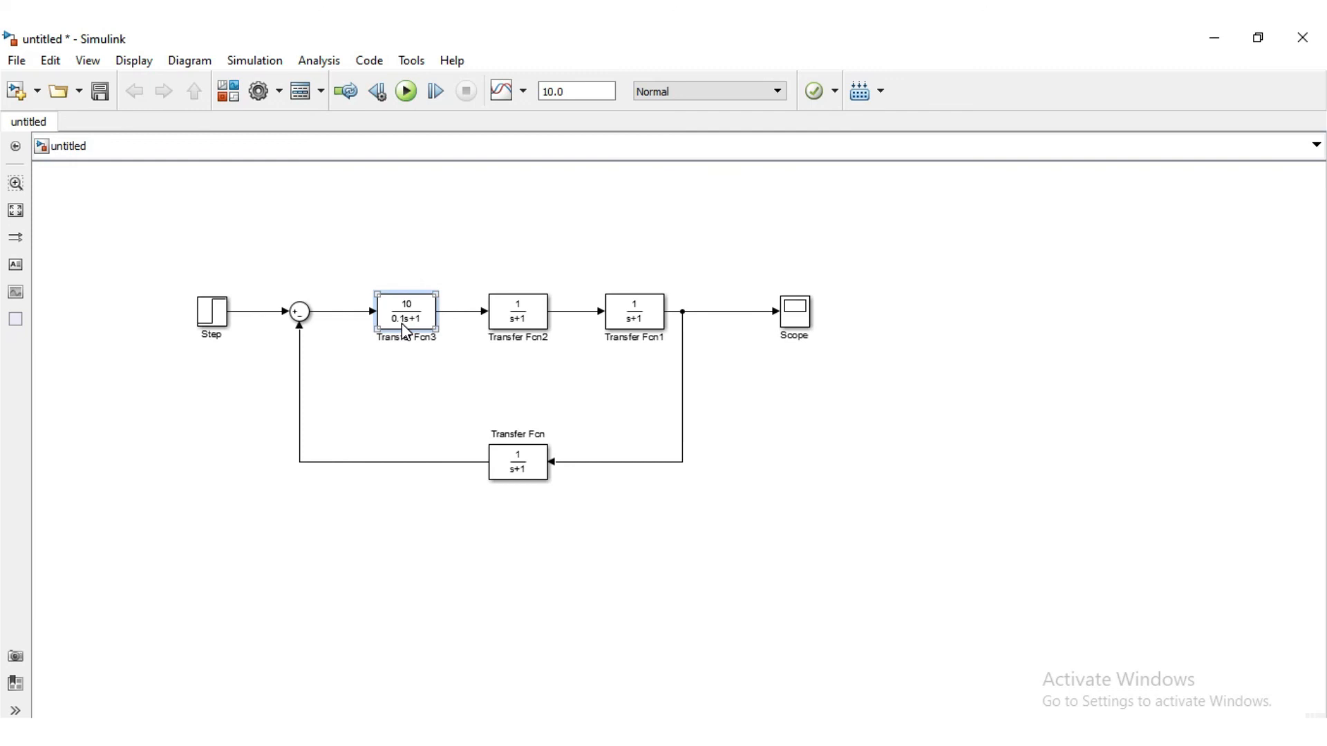
Check the exciter's gain and time constant on the PowerPoint Task 1 slide and return to the Simulink model
mouse_move(886, 739)
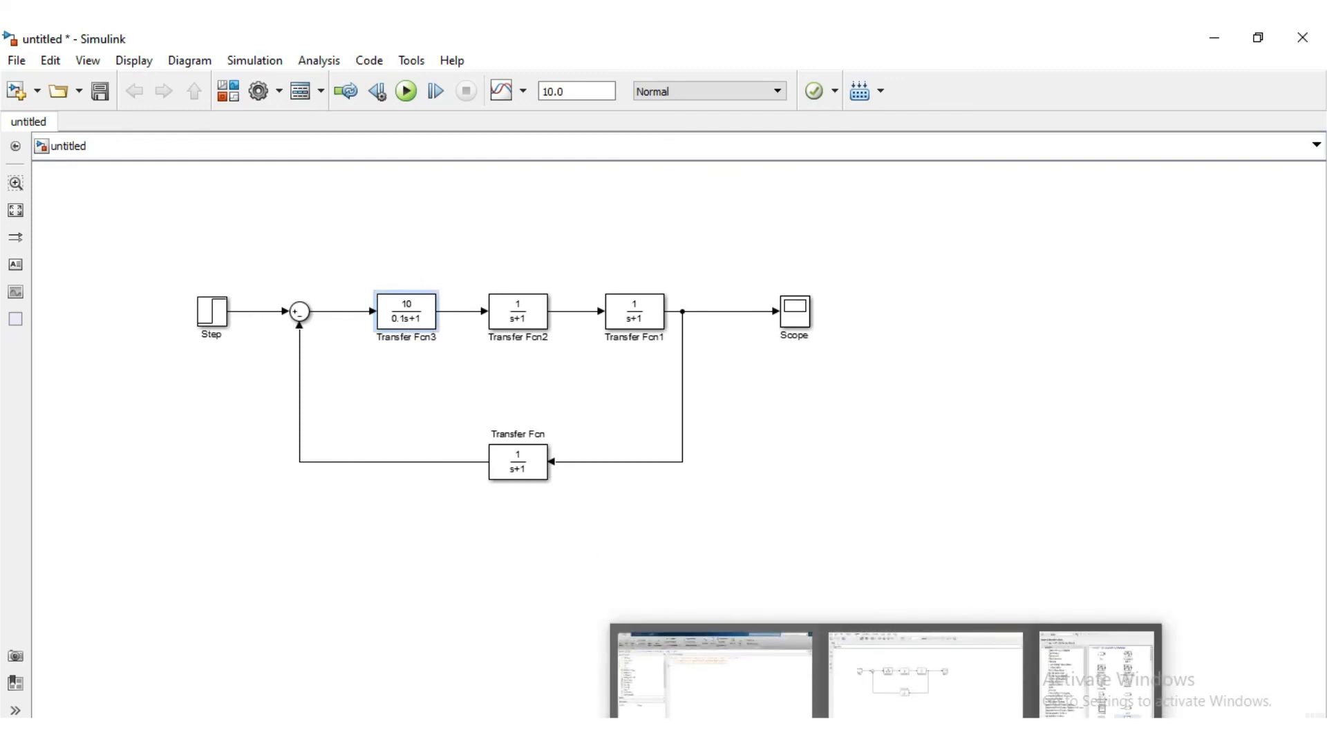
left_click(384, 734)
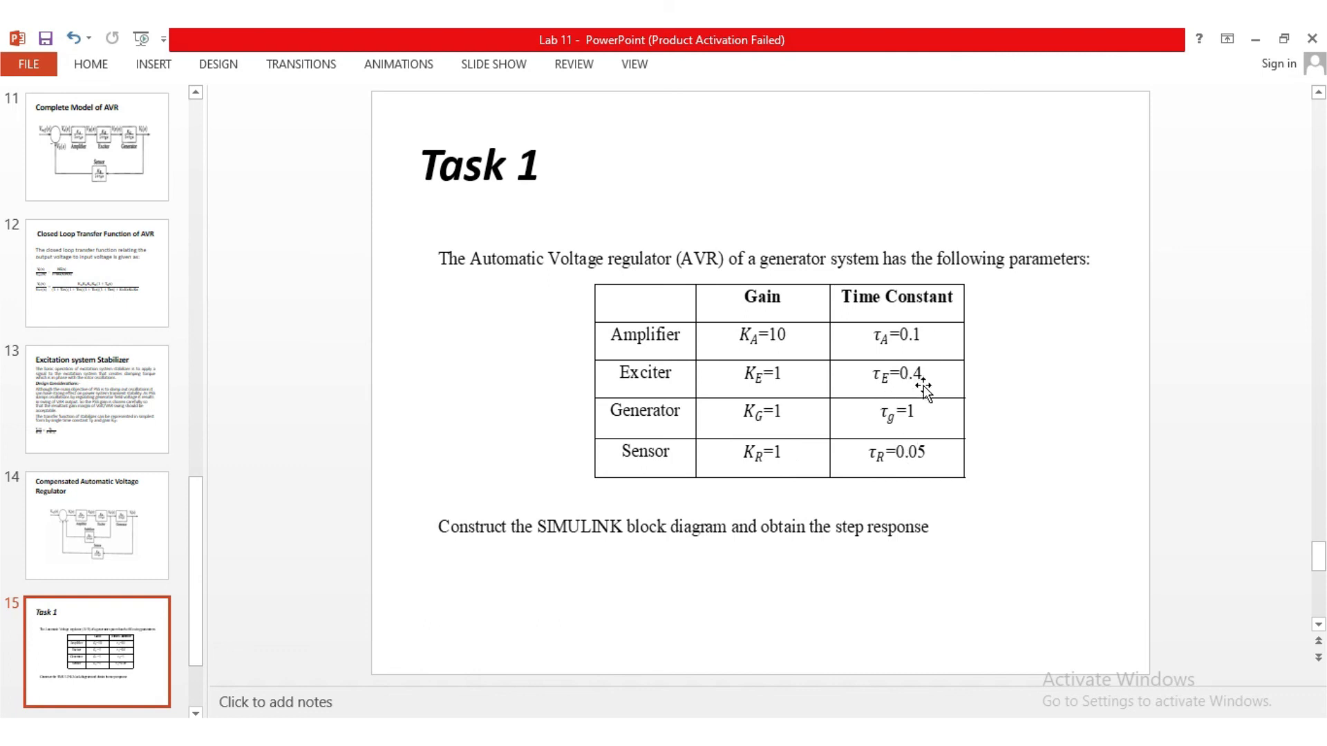
key("alt+Tab")
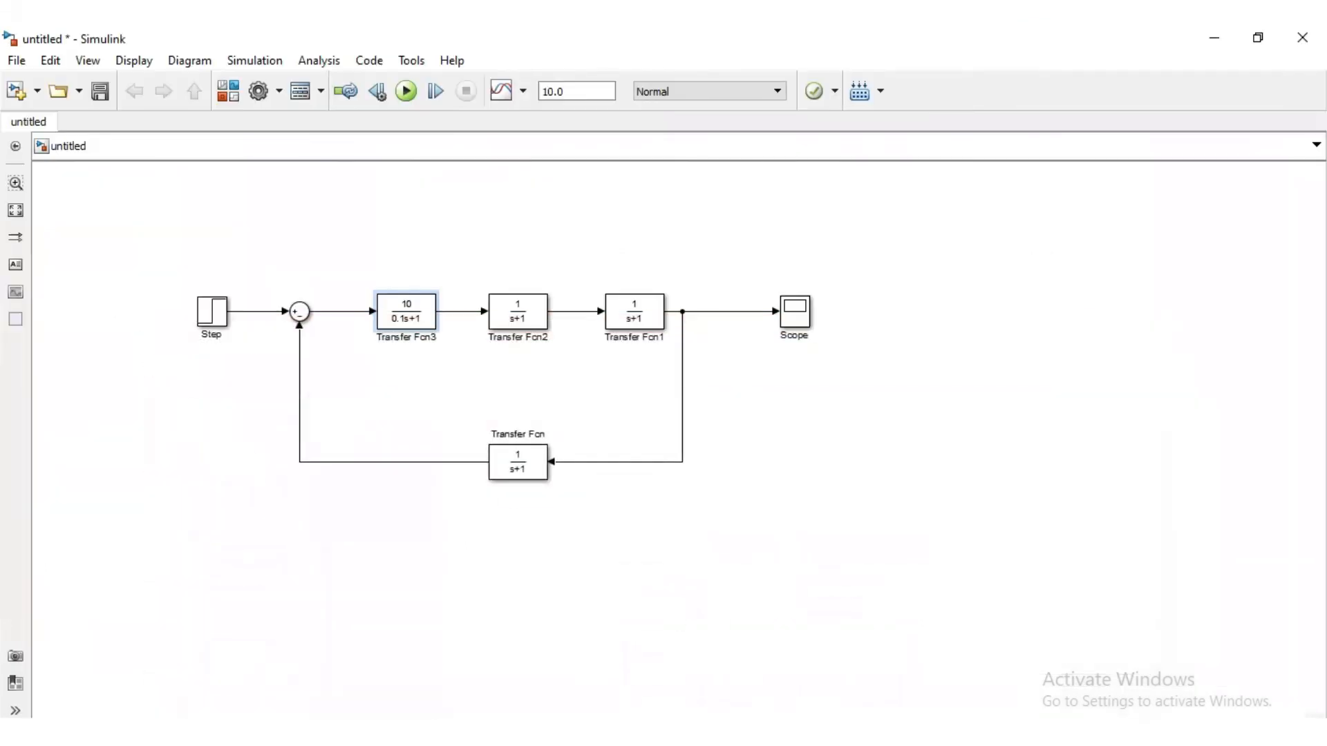
Try to set Transfer Fcn2's denominator coefficients to 0.4 for the exciter and apply them
double_click(517, 315)
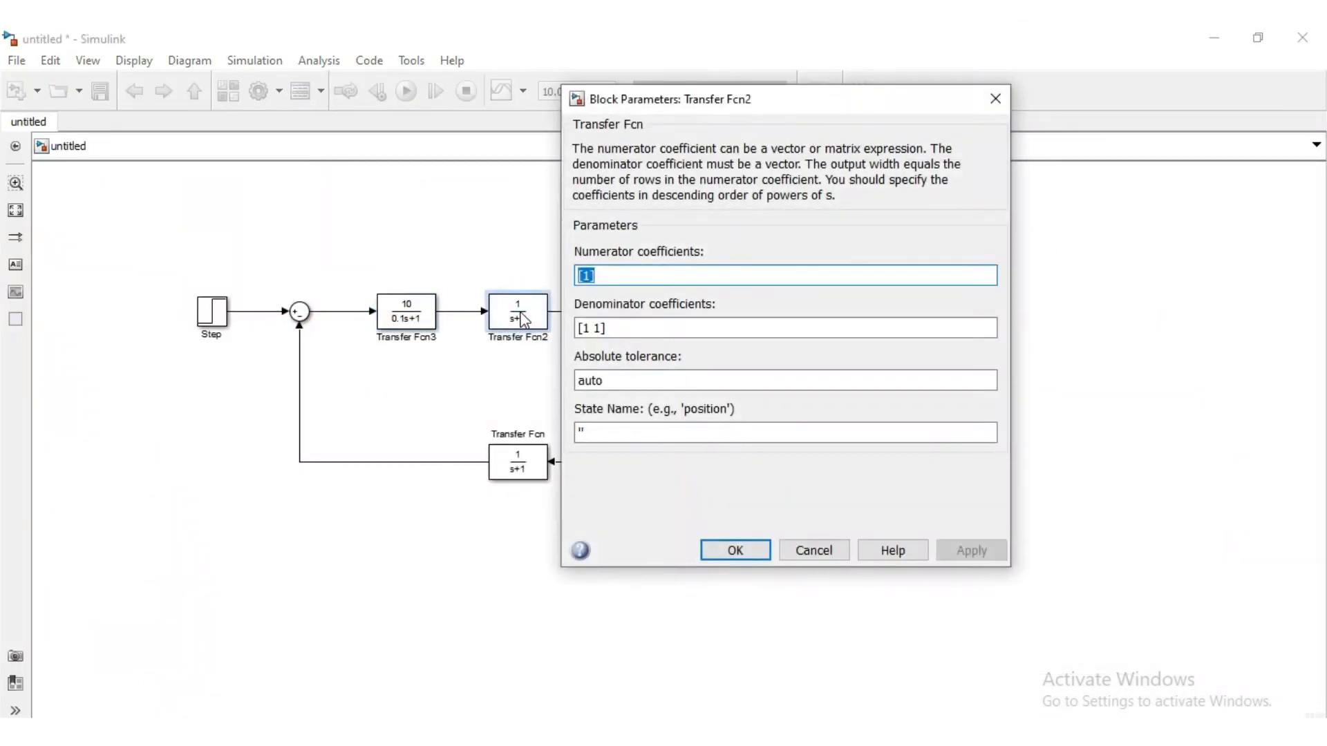
left_click(587, 328)
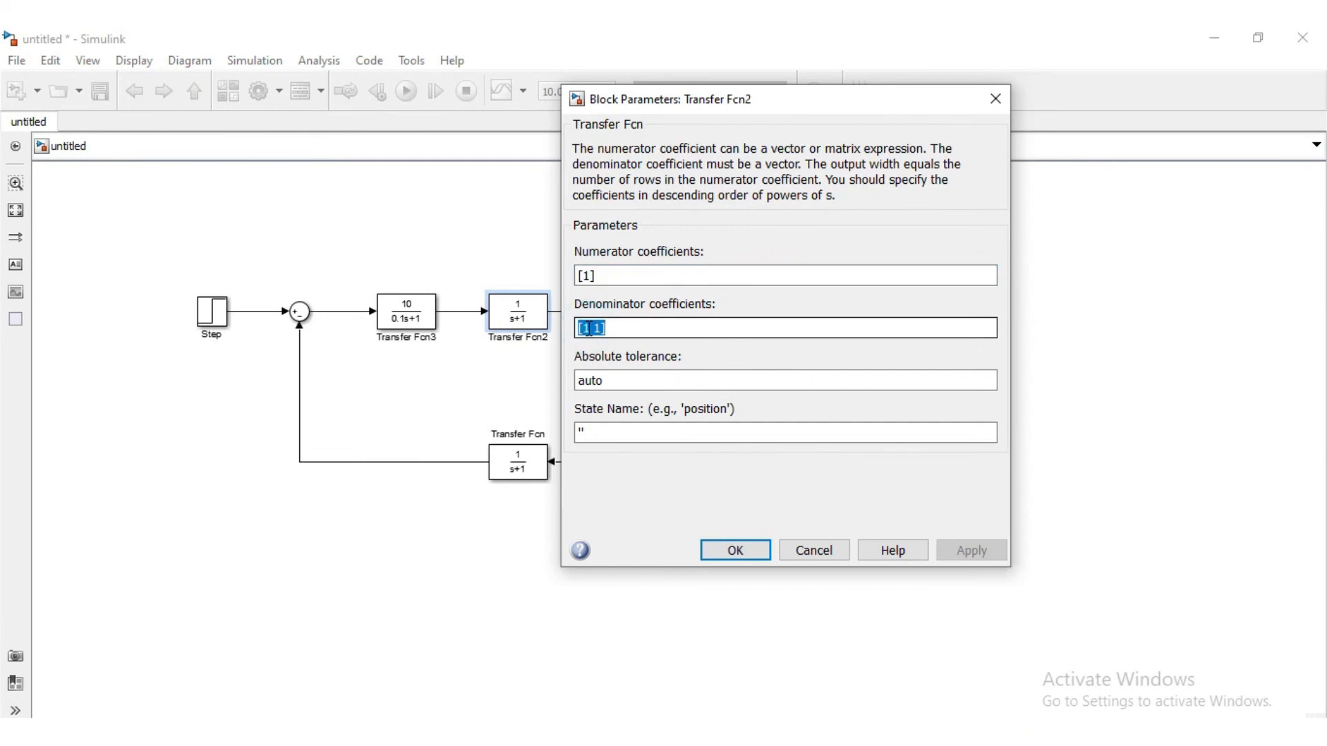
key("BackSpace")
type("0")
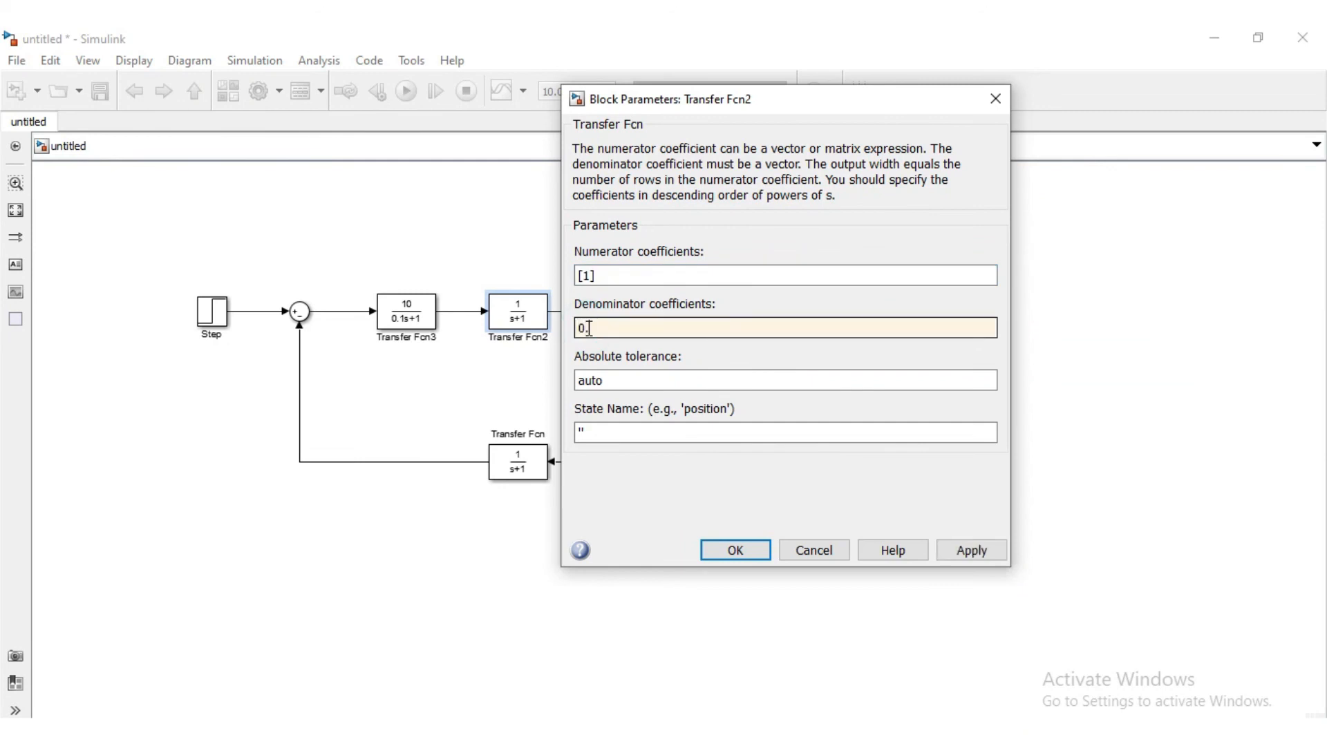
type(".4")
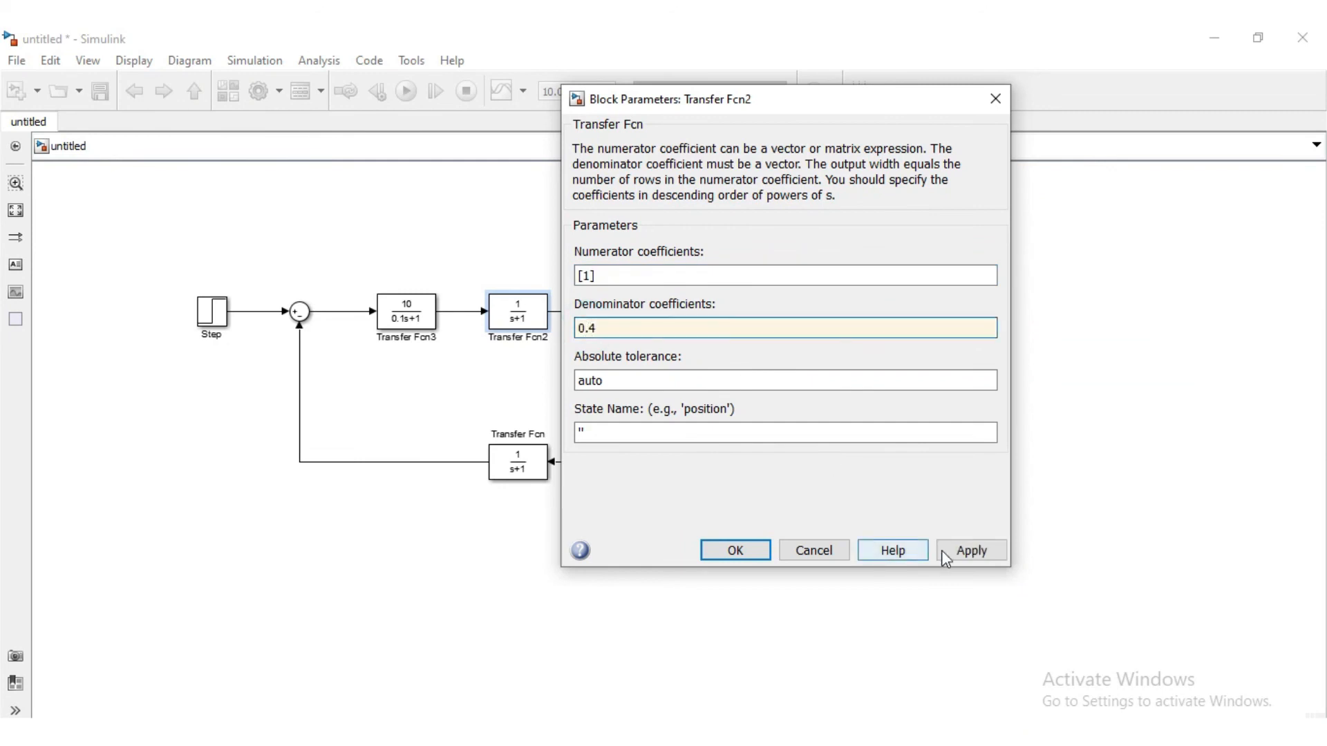
left_click(968, 553)
left_click(735, 551)
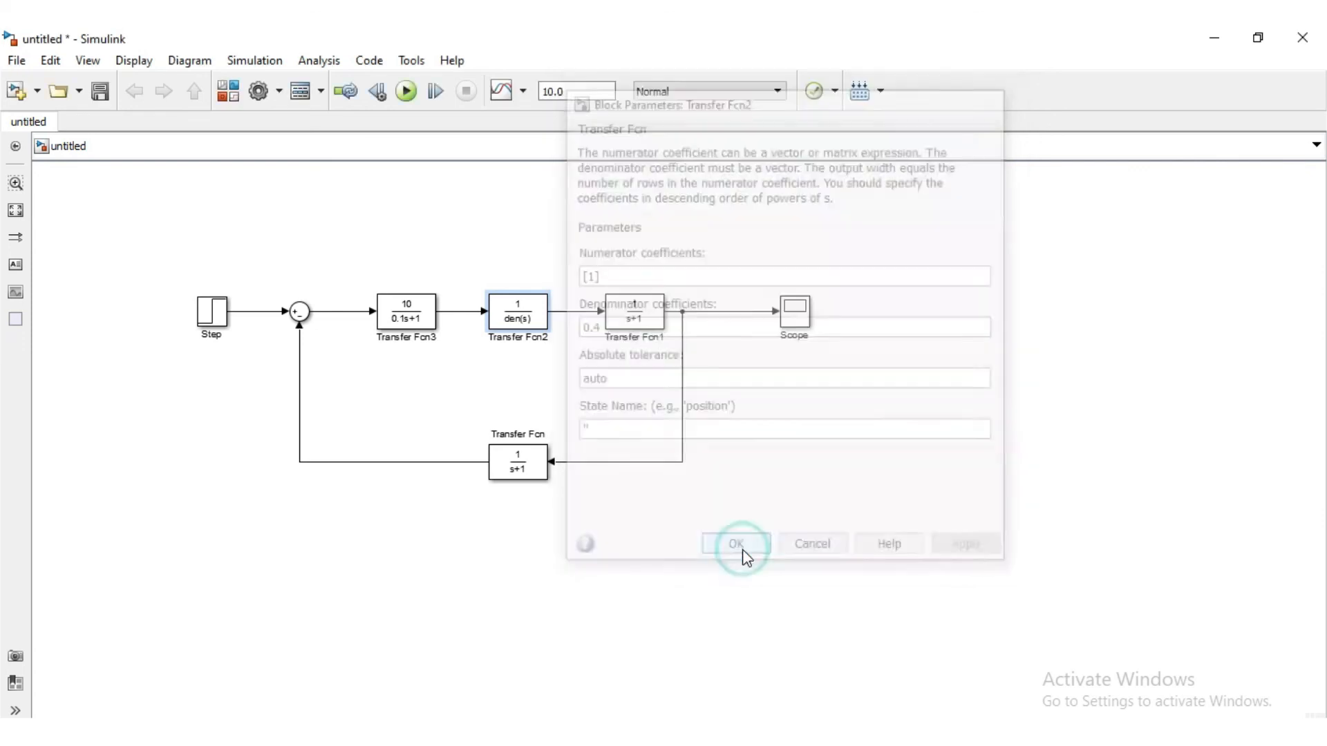
Set Transfer Fcn2's denominator coefficients to [0.4 1] for the exciter, keeping the numerator at [1]
double_click(515, 324)
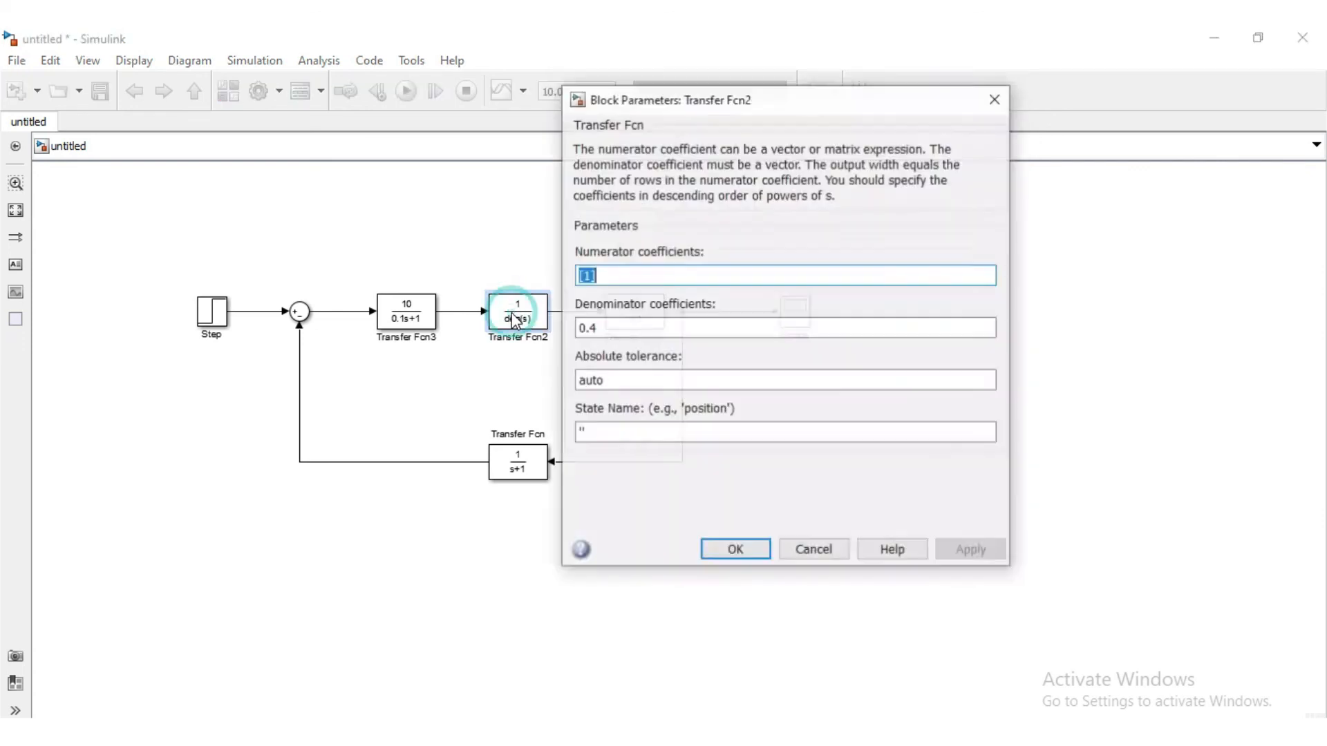
double_click(602, 329)
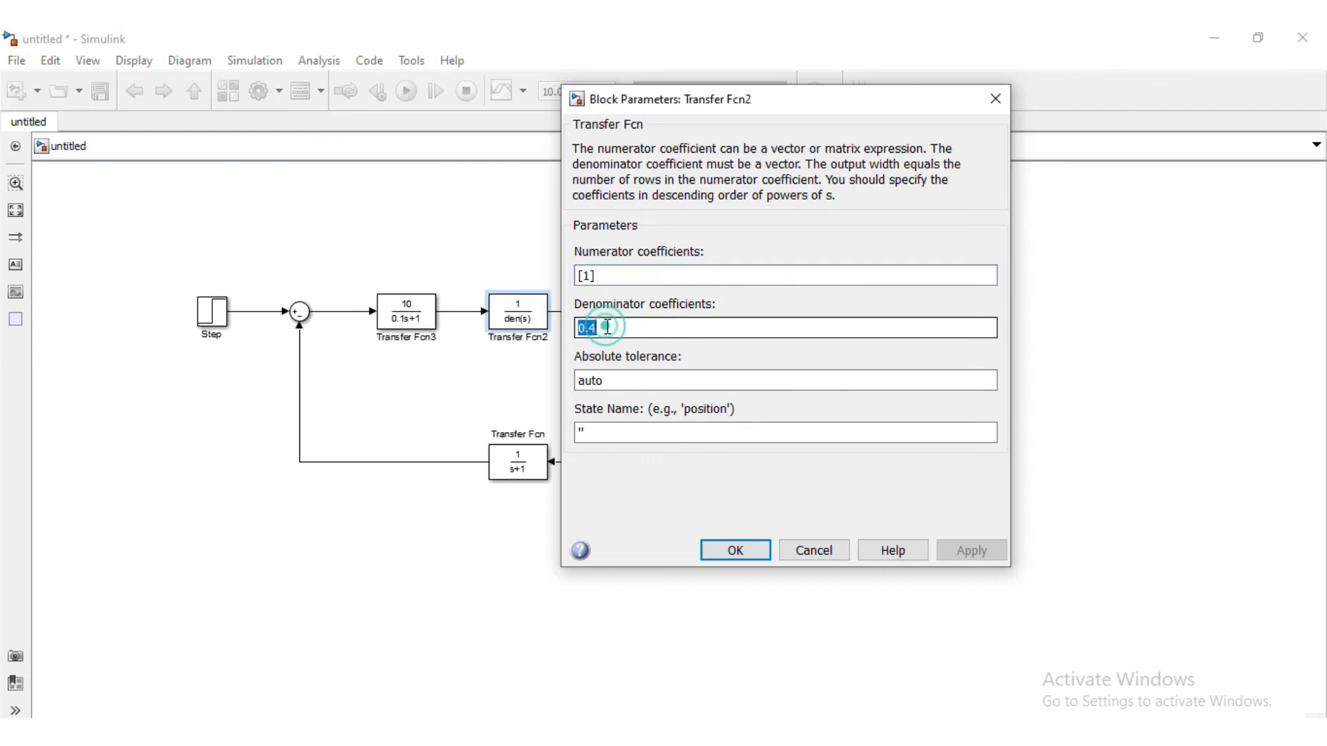
key("BackSpace")
type("[")
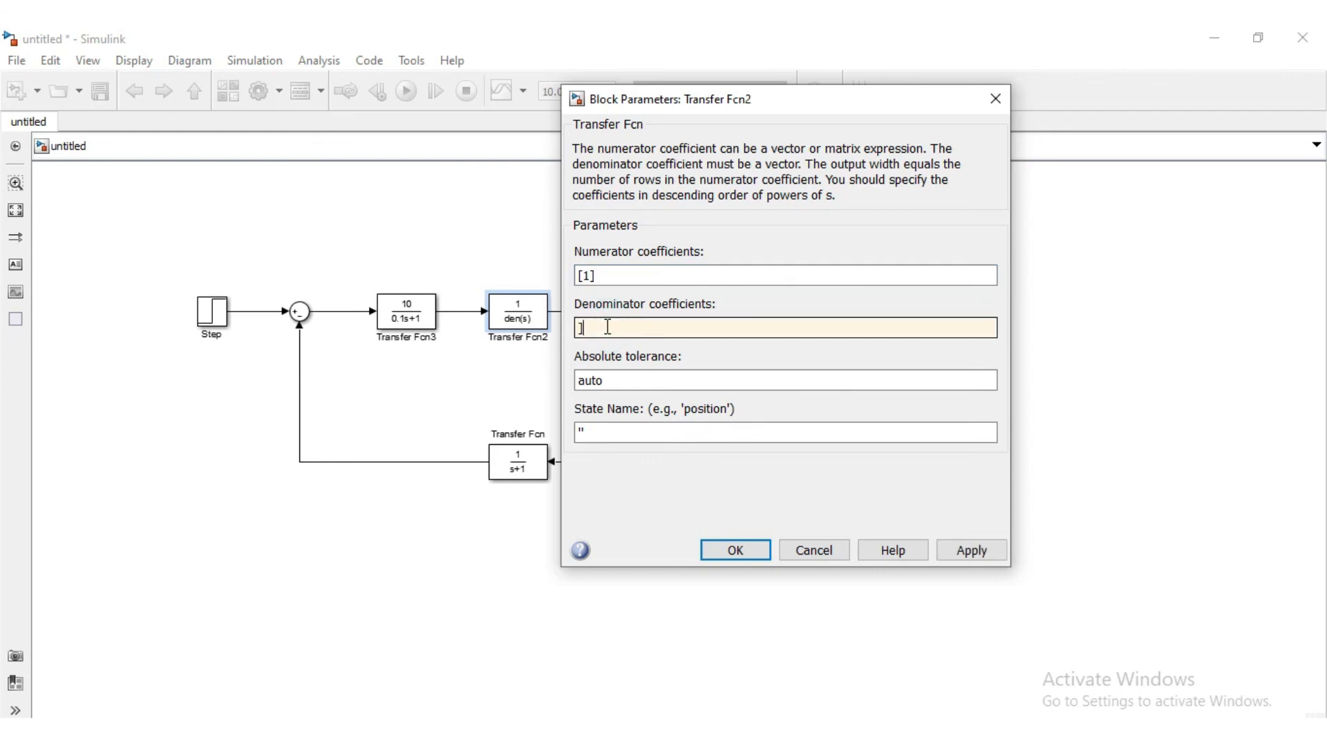
type("04")
key("BackSpace")
type(".4 1]")
left_click(738, 553)
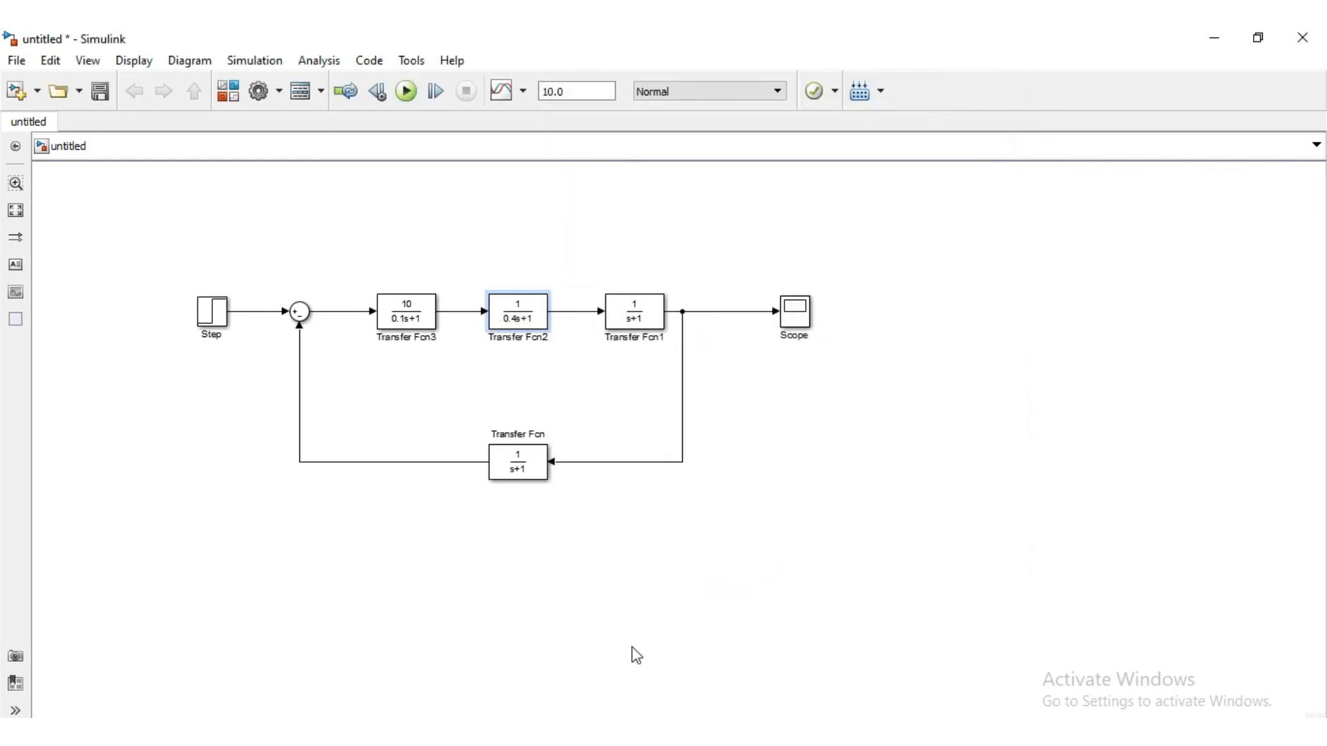
Look up the sensor's parameters on the PowerPoint Task 1 slide, return to Simulink and set the feedback Transfer Fcn's denominator coefficients to [0.05 1]
left_click(385, 731)
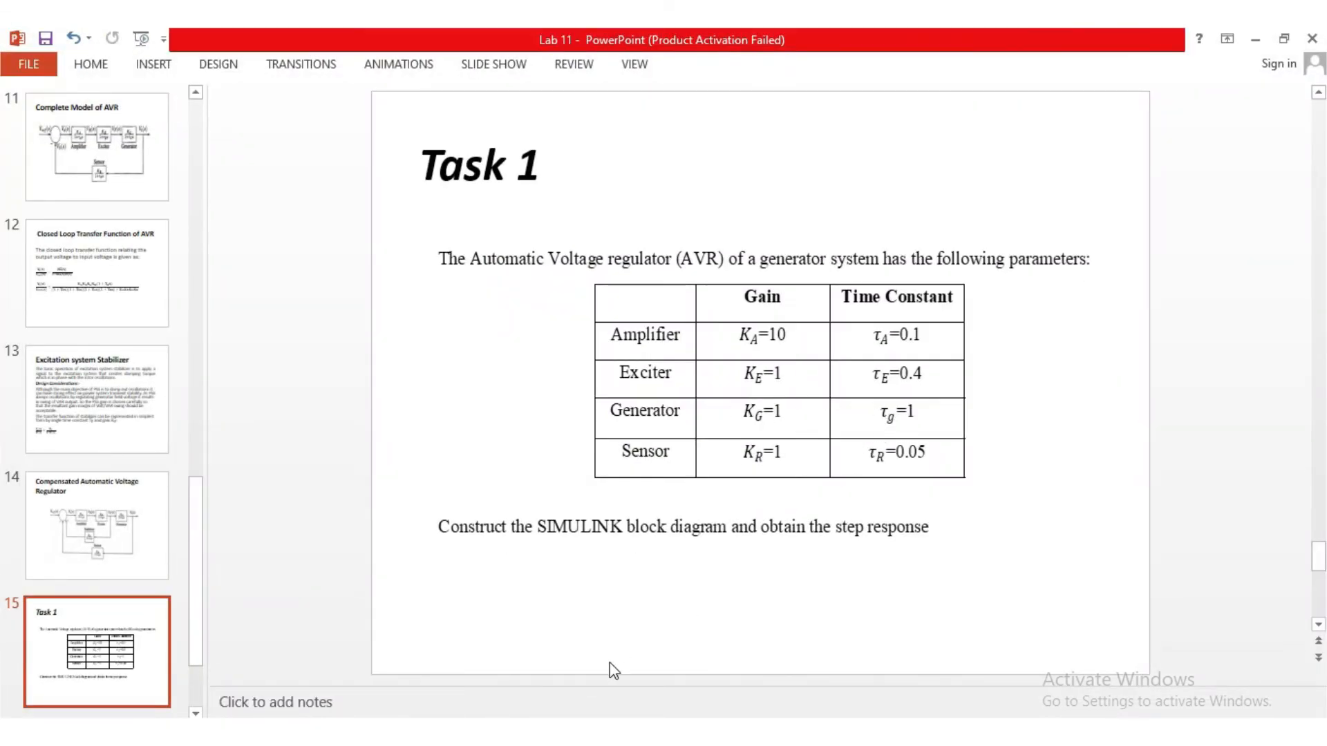
left_click(380, 672)
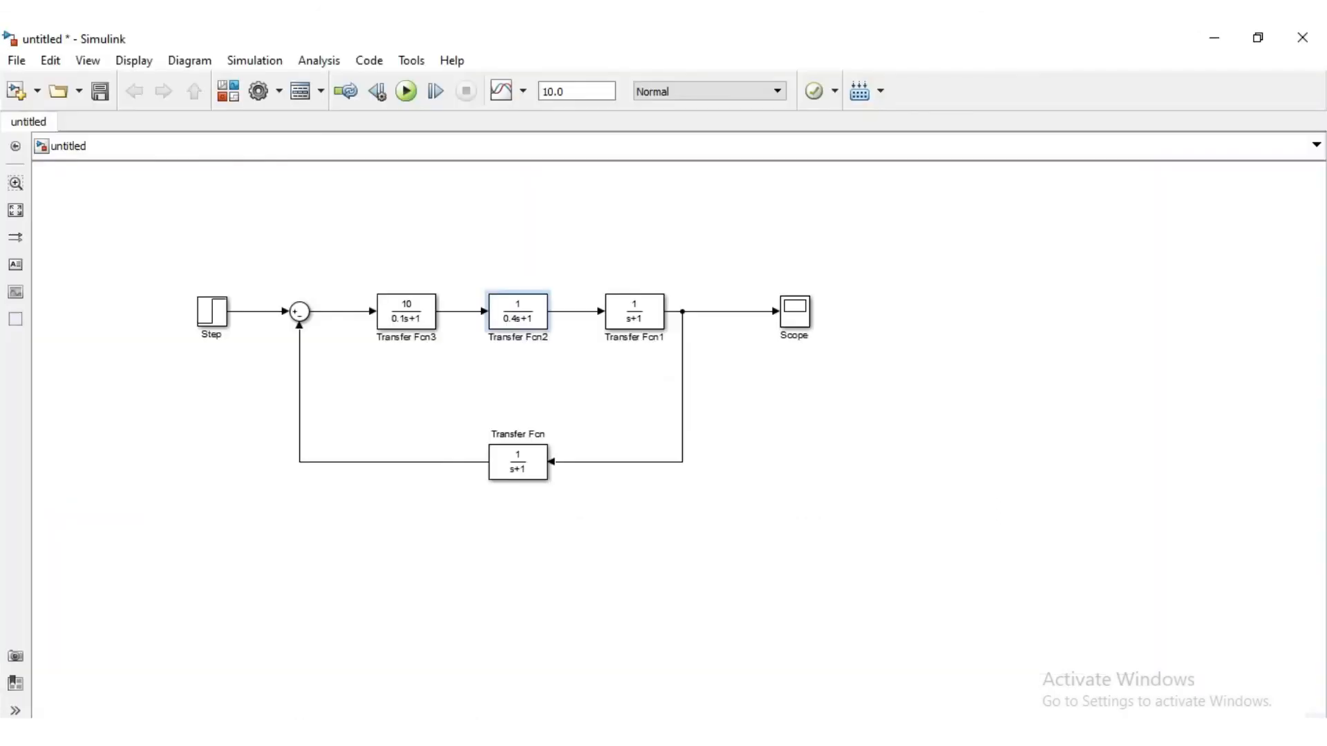
double_click(517, 470)
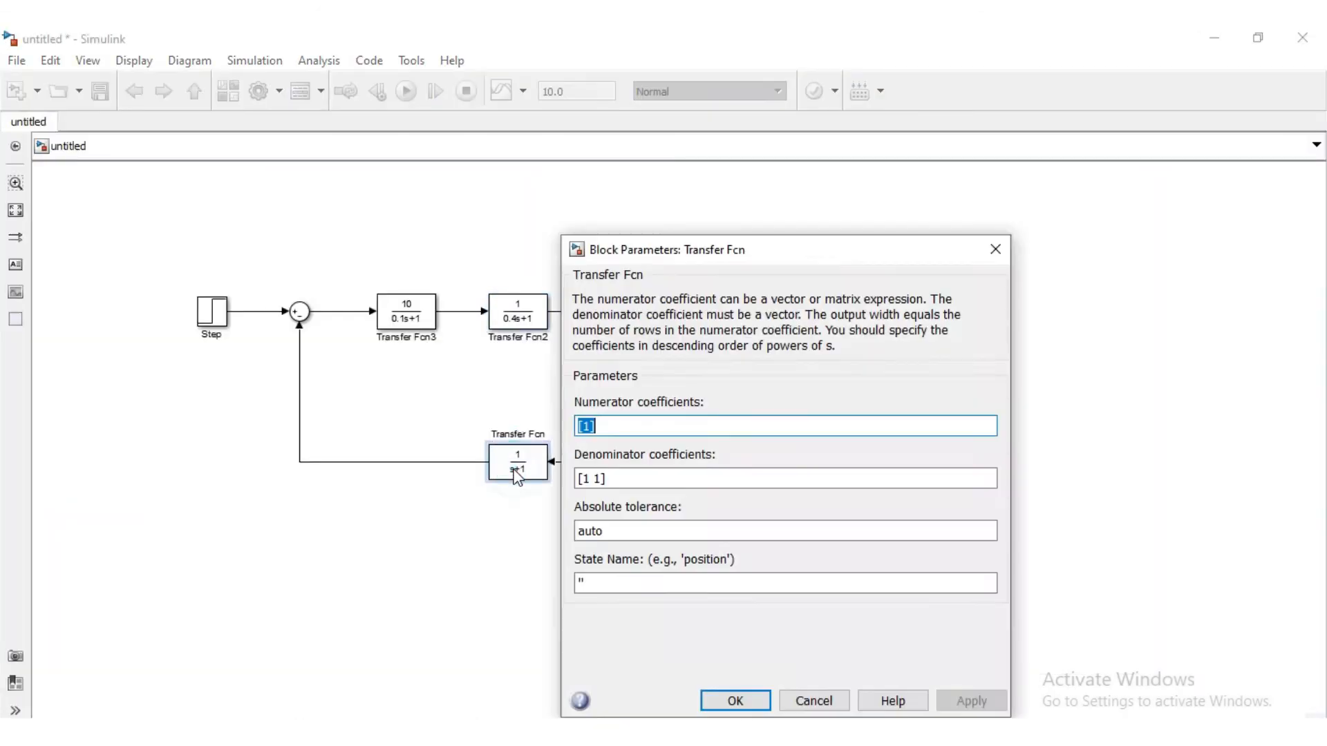
left_click(591, 473)
left_click(589, 476)
key("BackSpace")
type("0.05")
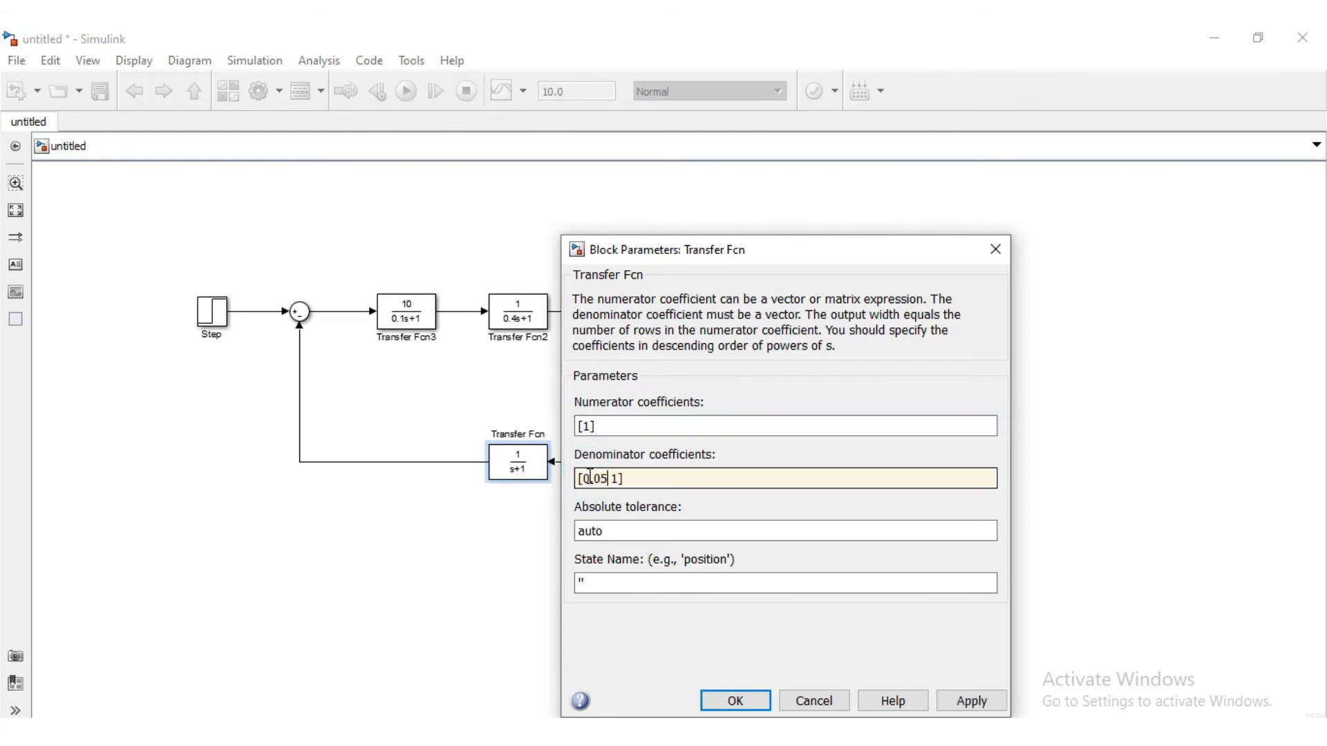
left_click(735, 701)
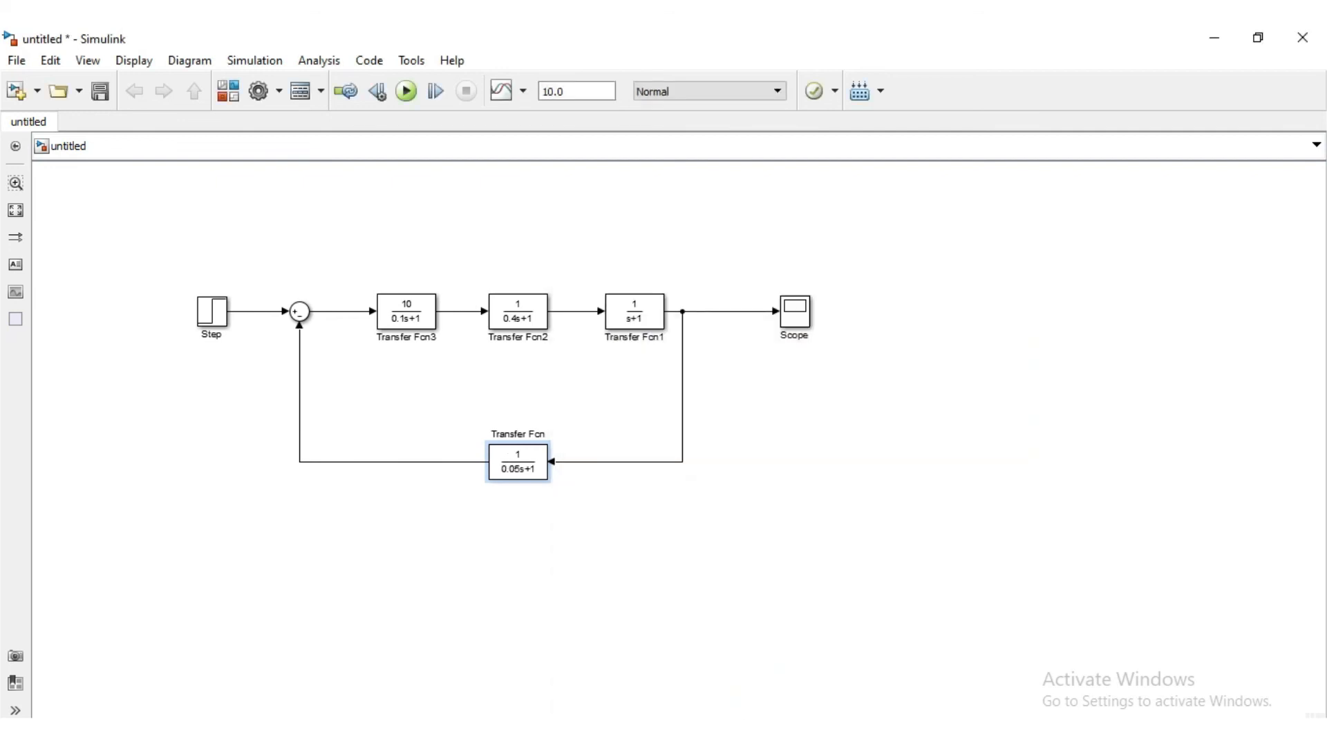
Briefly switch away from the finished AVR model, return to Simulink and run the simulation with stop time 10.0
key("alt+Tab")
key("alt+Tab")
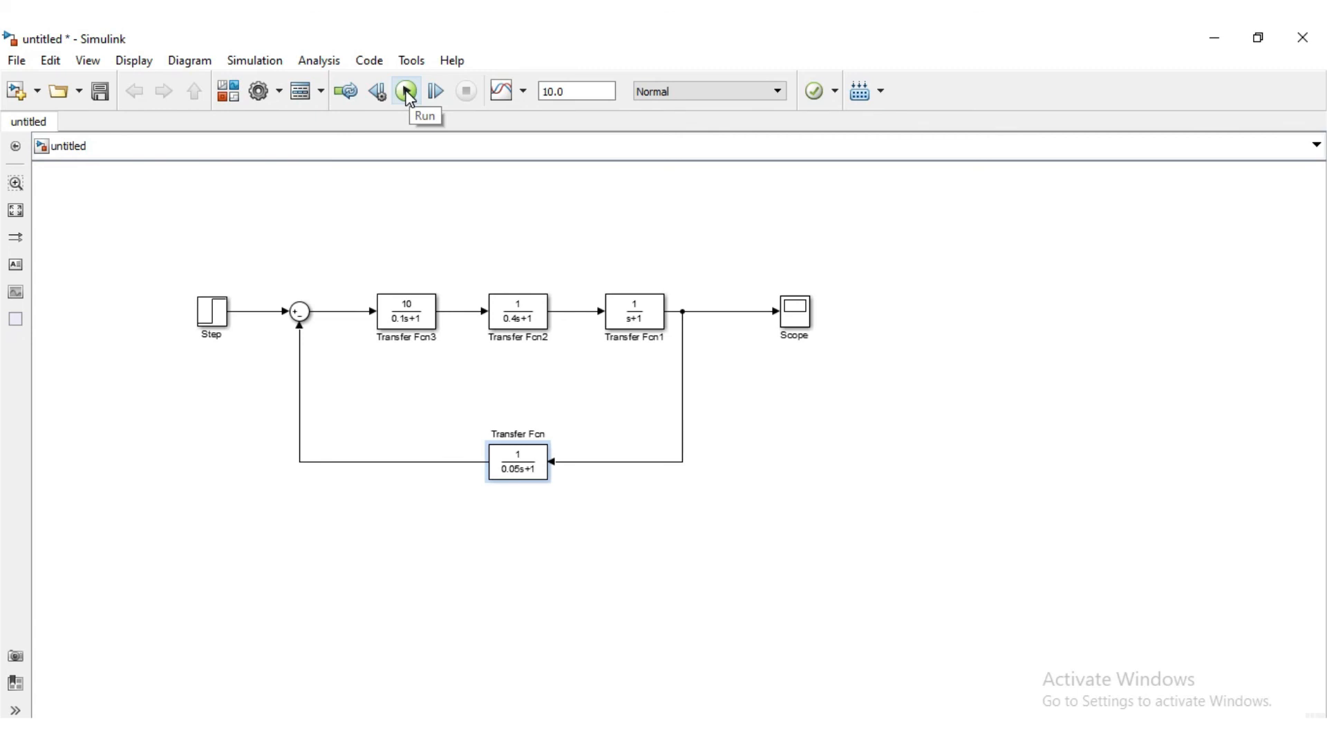
left_click(407, 91)
left_click(408, 94)
left_click(215, 320)
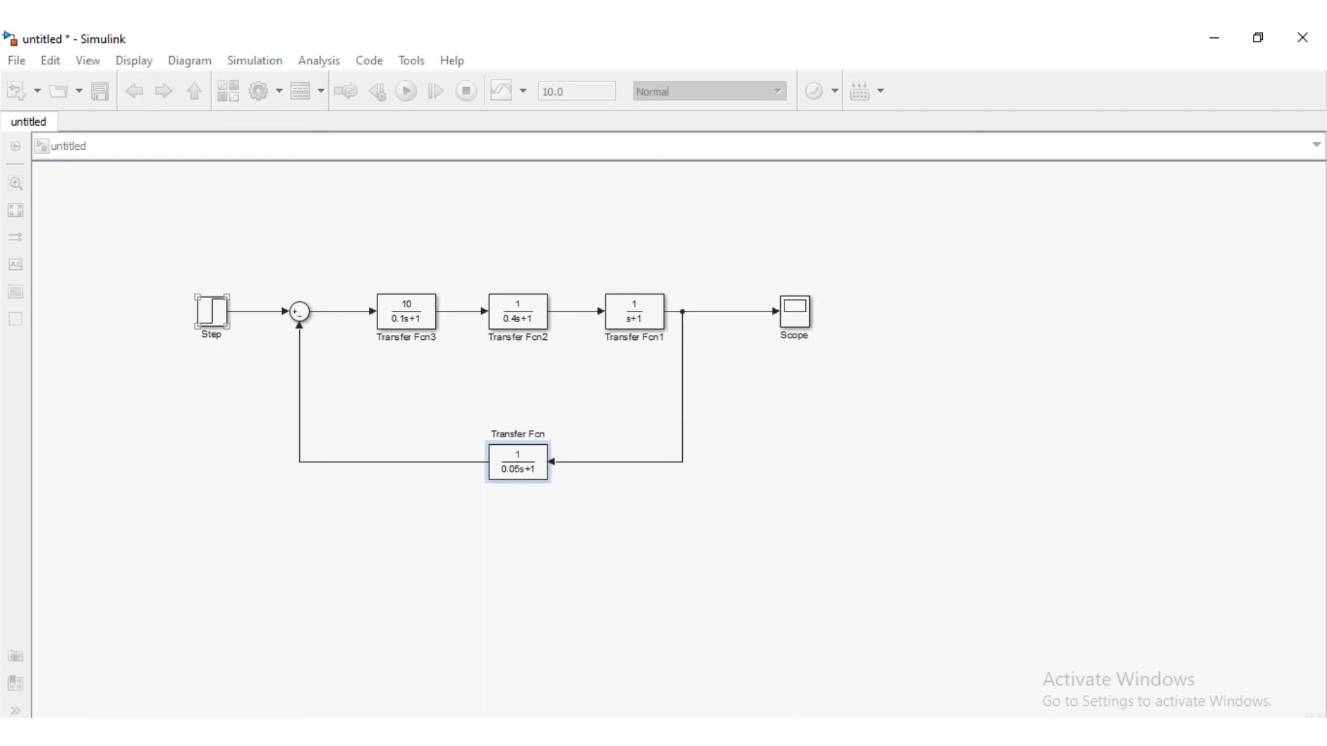
left_click(1099, 743)
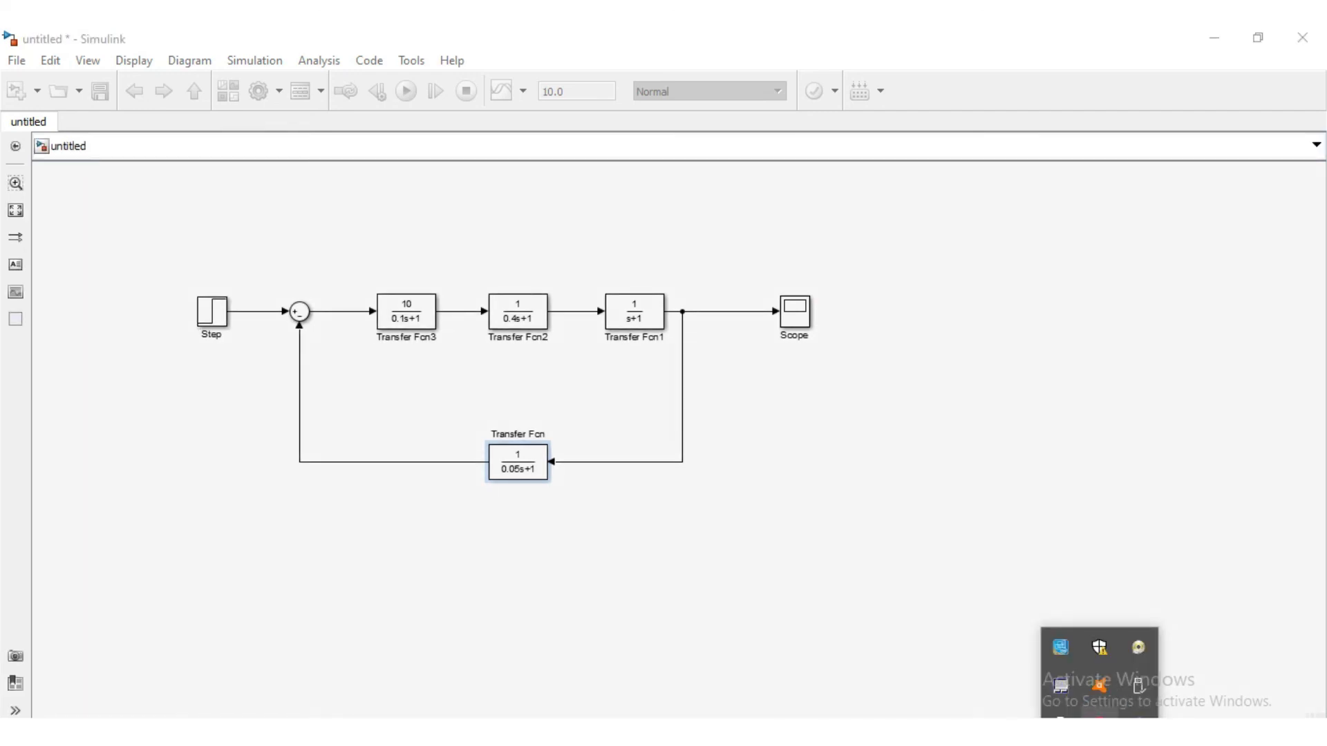
left_click(1097, 719)
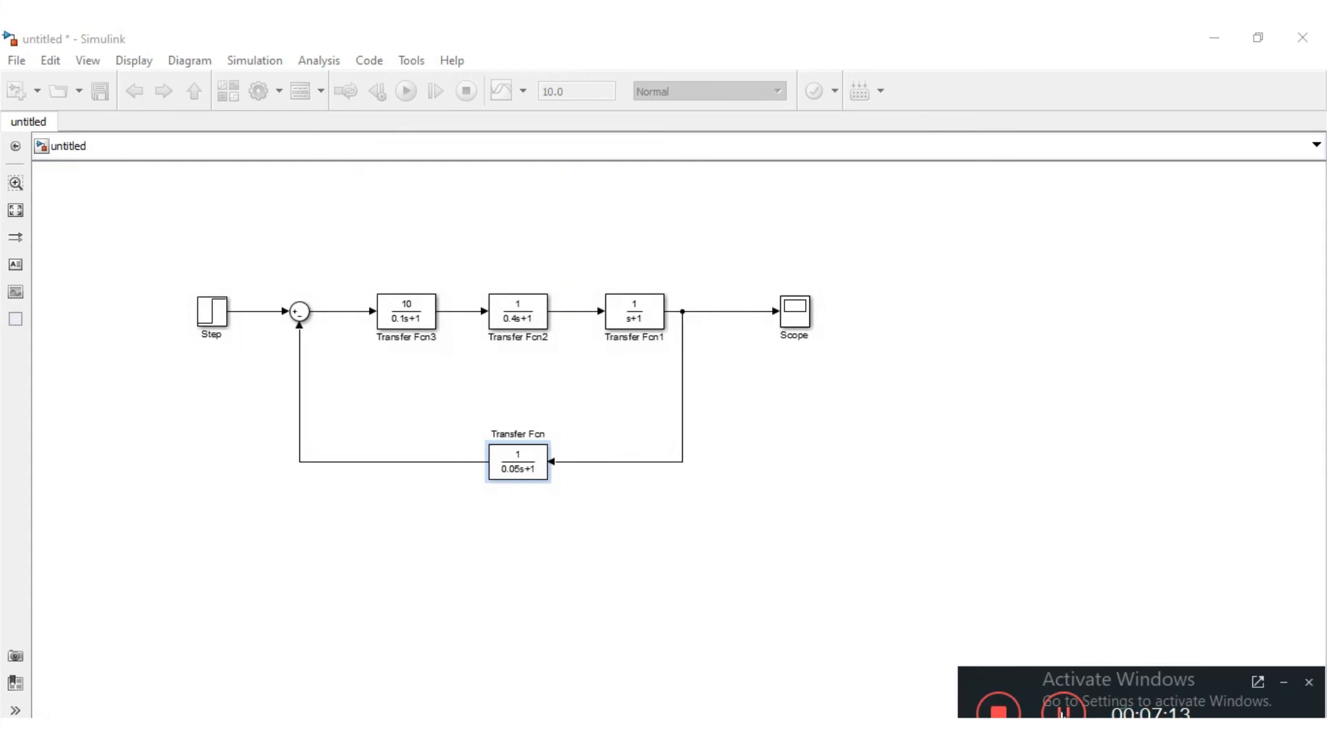
left_click(1063, 716)
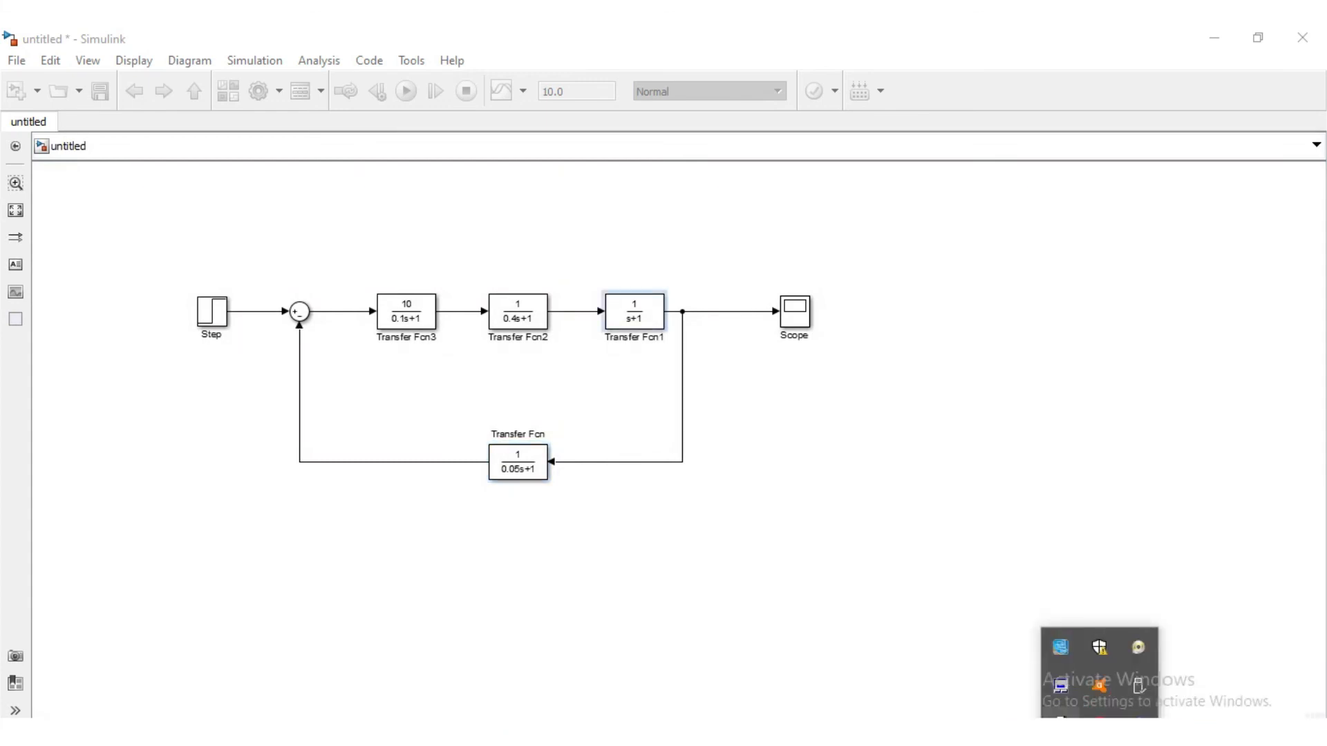
Open the Scope block to view the AVR's step response
left_click(793, 319)
double_click(794, 315)
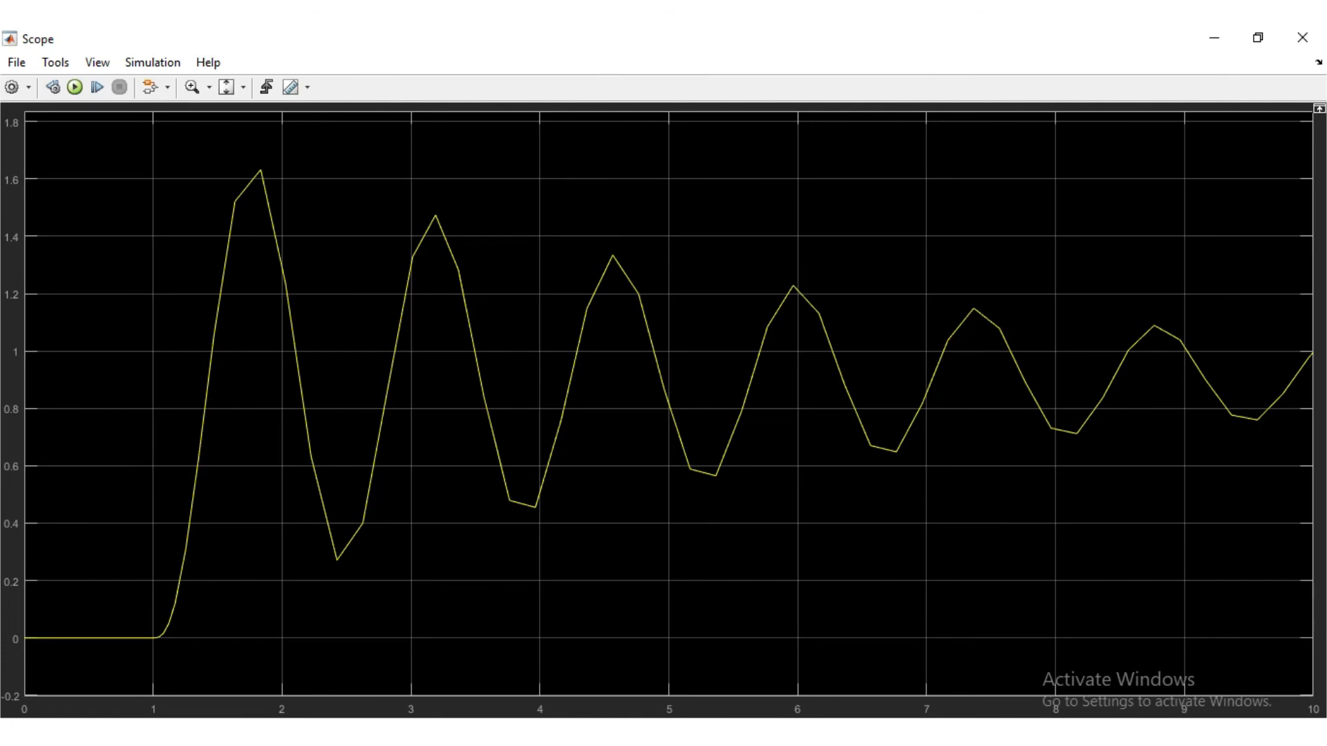
Switch to the PowerPoint lab slides and show the Task 2 slide about the rate feedback stabilizer
key("alt+Tab")
left_click_drag(193, 601, 193, 660)
left_click(130, 670)
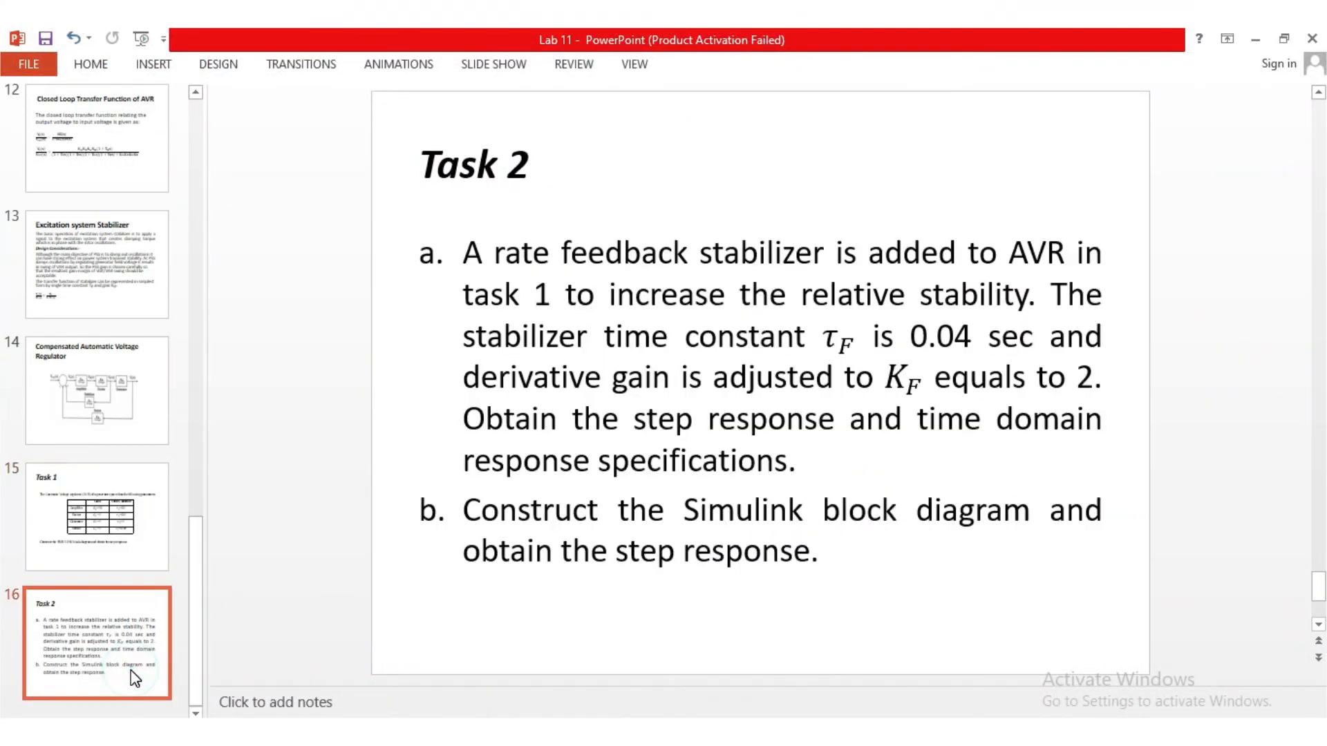